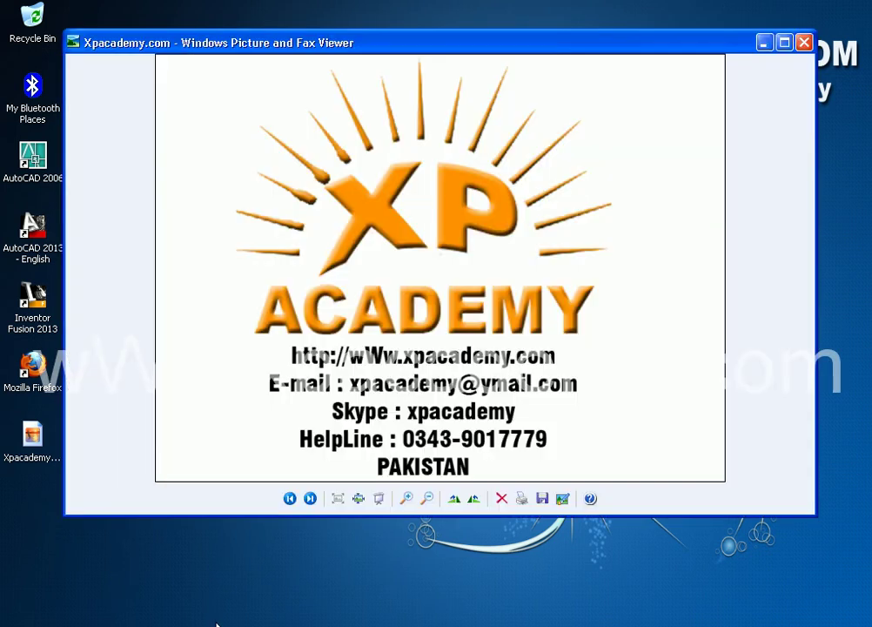
Reposition the Picture and Fax Viewer showing the XP Academy logo, then minimize it to reveal the desktop.
{"action": "mouse_move", "coordinate": [403, 43]}
{"action": "left_mouse_down"}
{"action": "mouse_move", "coordinate": [466, 127]}
{"action": "mouse_move", "coordinate": [392, 84]}
{"action": "mouse_move", "coordinate": [394, 18]}
{"action": "left_mouse_up"}
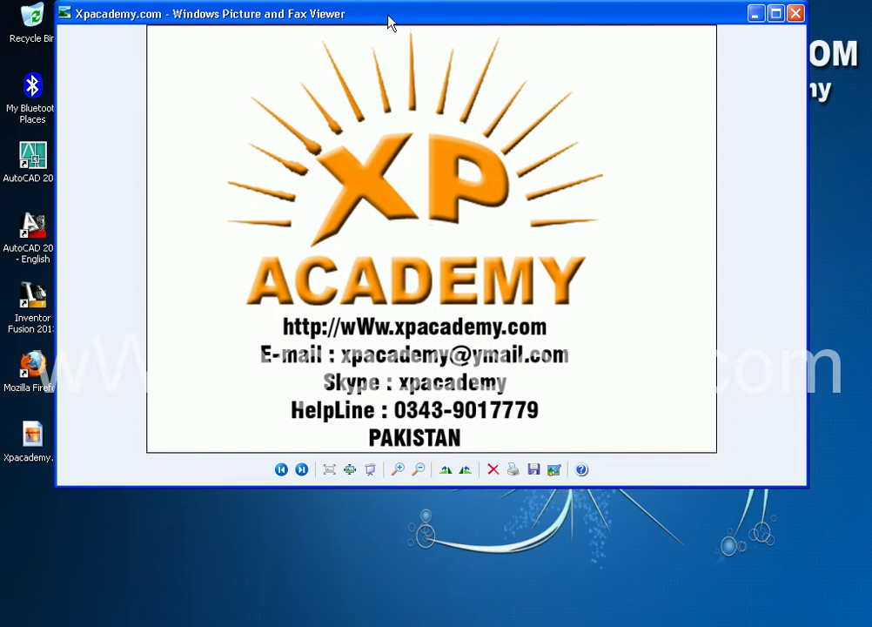
{"action": "mouse_move", "coordinate": [389, 21]}
{"action": "left_mouse_down"}
{"action": "mouse_move", "coordinate": [417, 83]}
{"action": "mouse_move", "coordinate": [491, 132]}
{"action": "mouse_move", "coordinate": [406, 128]}
{"action": "mouse_move", "coordinate": [487, 137]}
{"action": "mouse_move", "coordinate": [470, 81]}
{"action": "mouse_move", "coordinate": [395, 59]}
{"action": "mouse_move", "coordinate": [509, 8]}
{"action": "mouse_move", "coordinate": [468, 26]}
{"action": "mouse_move", "coordinate": [461, 43]}
{"action": "mouse_move", "coordinate": [524, 196]}
{"action": "mouse_move", "coordinate": [370, 91]}
{"action": "mouse_move", "coordinate": [507, 11]}
{"action": "mouse_move", "coordinate": [468, 90]}
{"action": "left_mouse_up"}
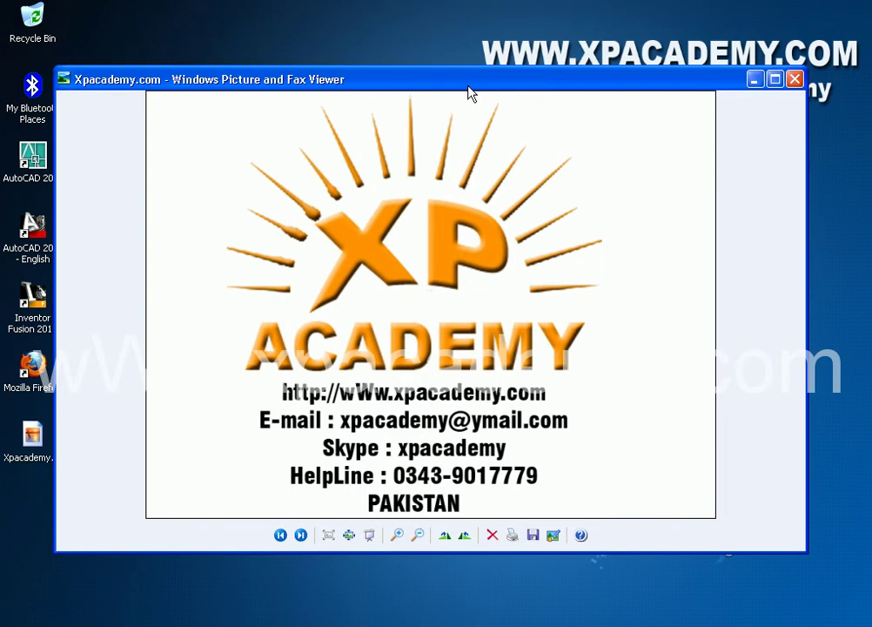
{"action": "mouse_move", "coordinate": [472, 94]}
{"action": "left_mouse_down"}
{"action": "mouse_move", "coordinate": [690, 189]}
{"action": "mouse_move", "coordinate": [381, 225]}
{"action": "mouse_move", "coordinate": [355, 5]}
{"action": "mouse_move", "coordinate": [668, 10]}
{"action": "mouse_move", "coordinate": [667, 198]}
{"action": "mouse_move", "coordinate": [364, 159]}
{"action": "mouse_move", "coordinate": [475, 51]}
{"action": "mouse_move", "coordinate": [477, 72]}
{"action": "left_mouse_up"}
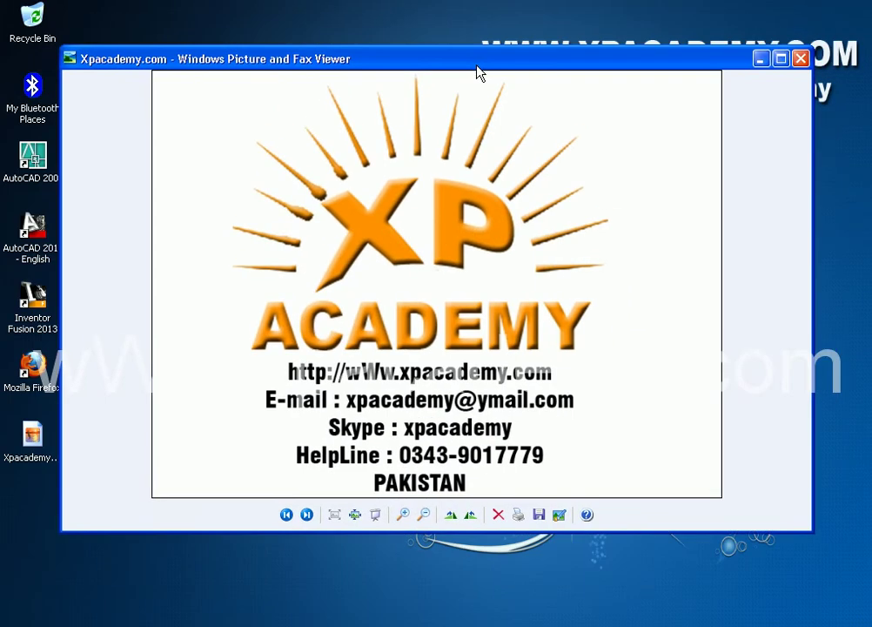
{"action": "left_click", "coordinate": [761, 59]}
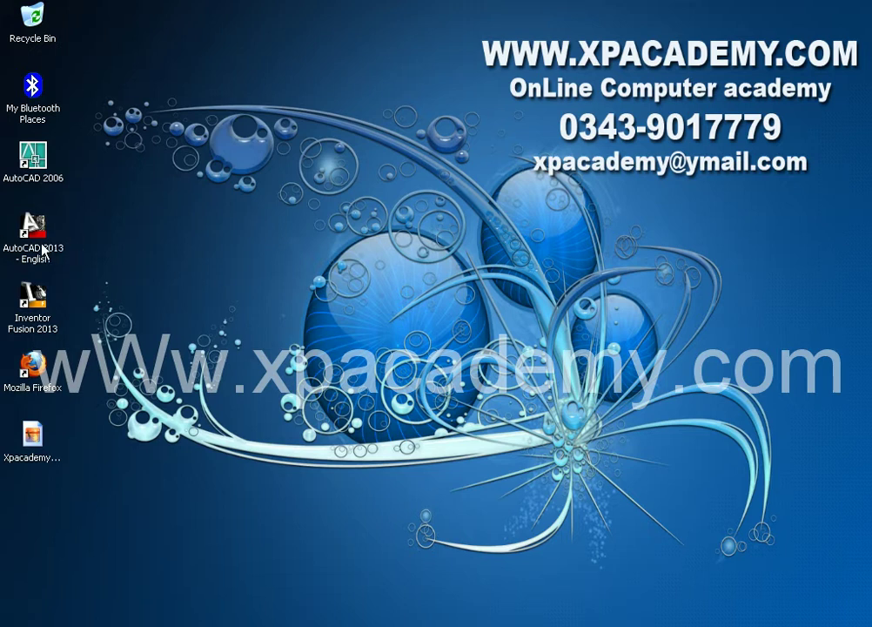
Launch AutoCAD 2013 - English from its desktop shortcut and the Start > All Programs list.
{"action": "double_click", "coordinate": [40, 244]}
{"action": "right_click", "coordinate": [42, 245]}
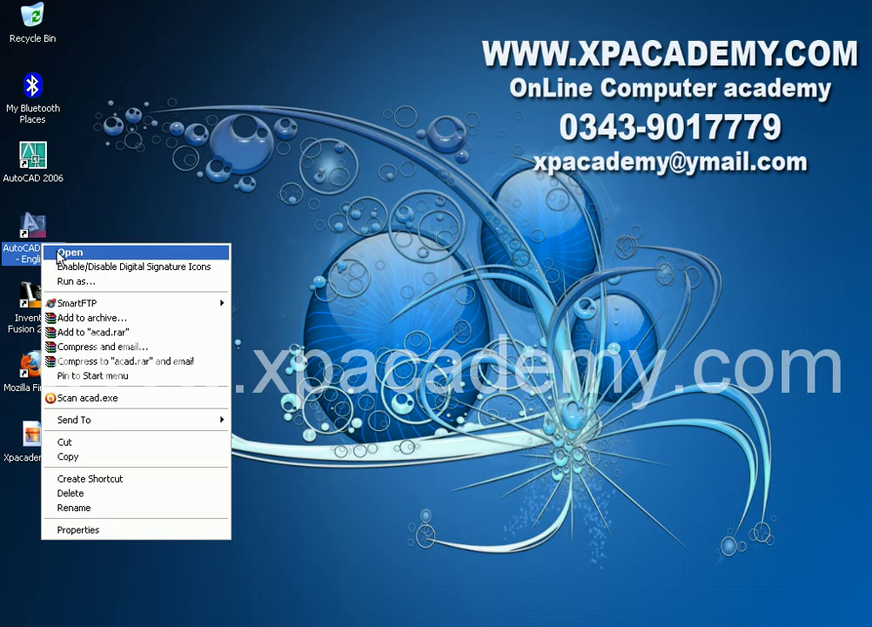
{"action": "left_click", "coordinate": [92, 232]}
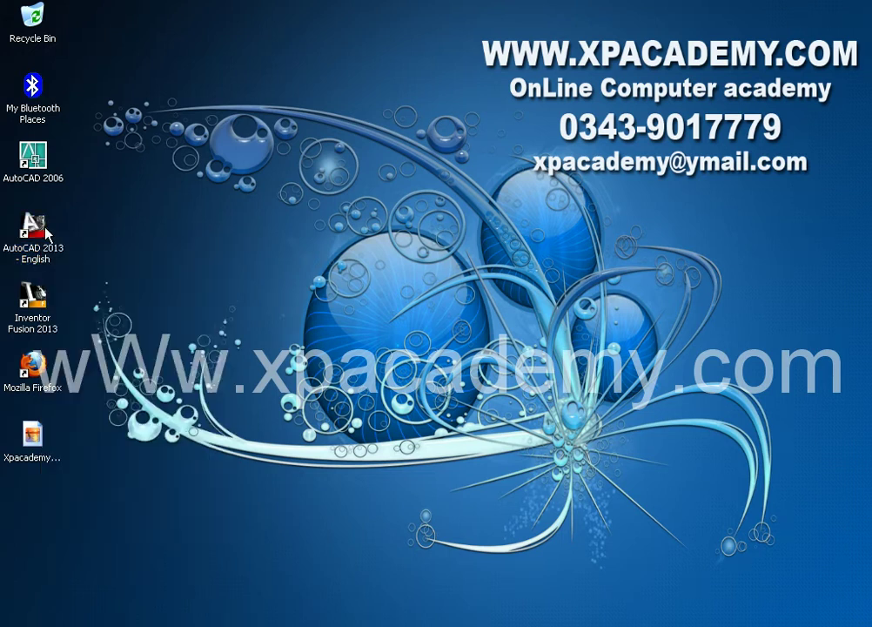
{"action": "left_click", "coordinate": [46, 232]}
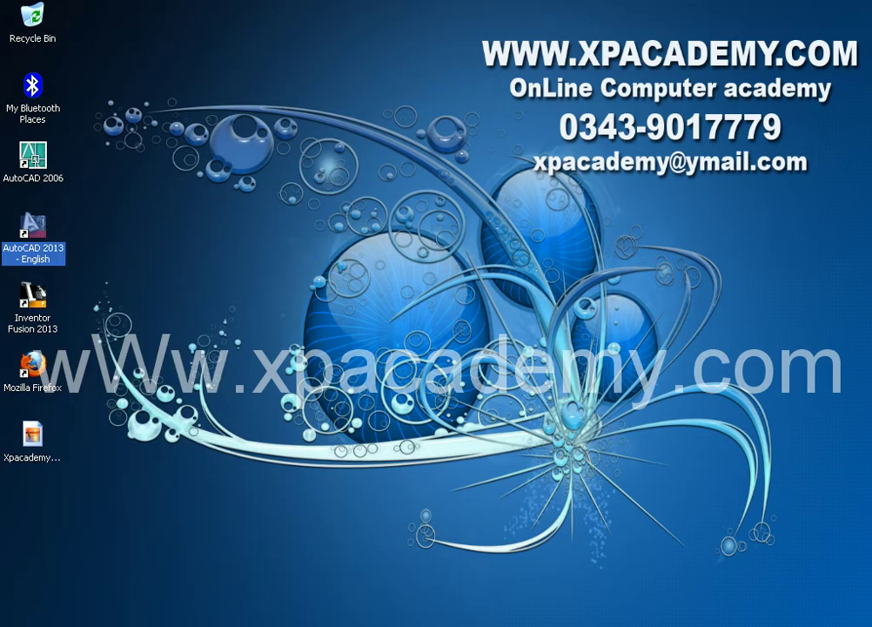
{"action": "left_click", "coordinate": [21, 625]}
{"action": "left_click", "coordinate": [114, 584]}
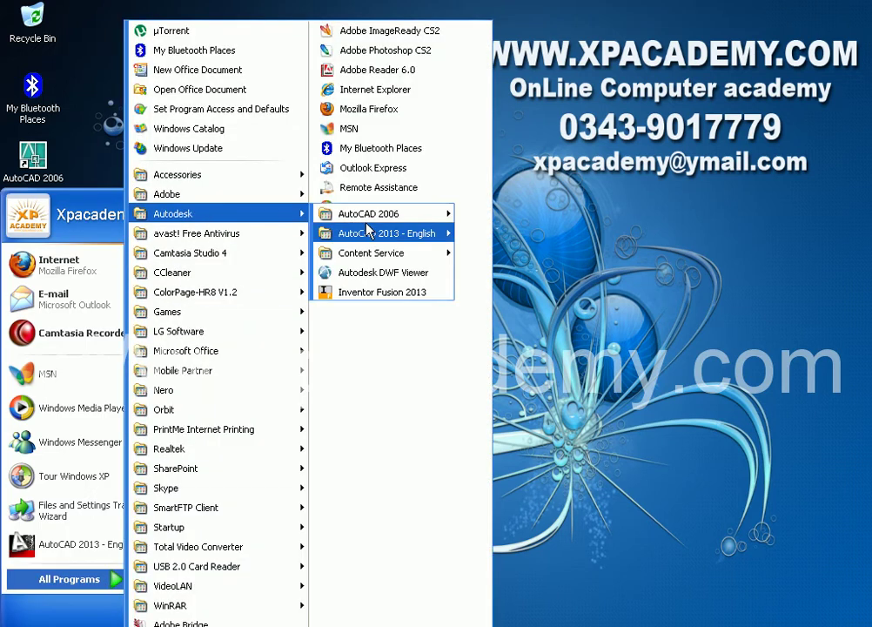
{"action": "mouse_move", "coordinate": [218, 213]}
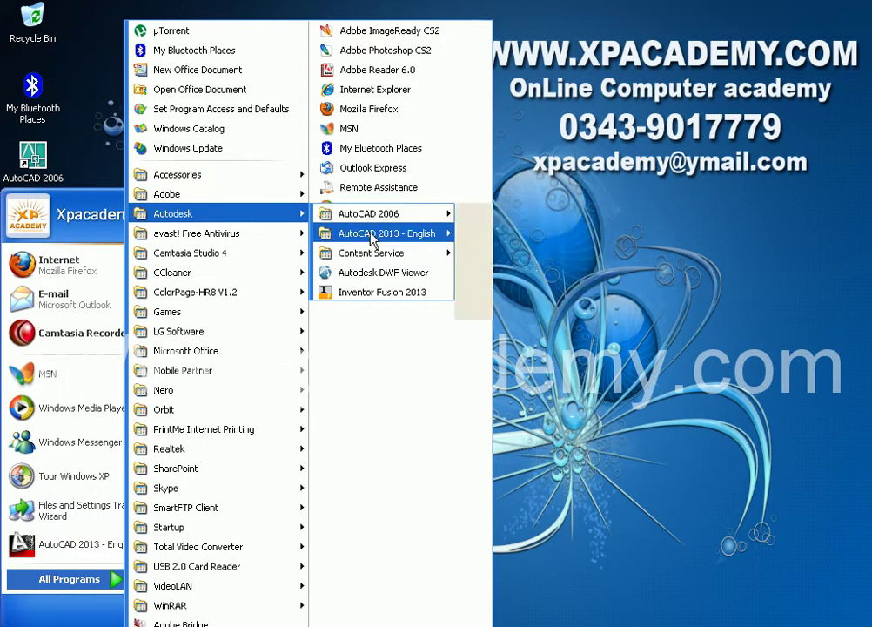
{"action": "mouse_move", "coordinate": [387, 233]}
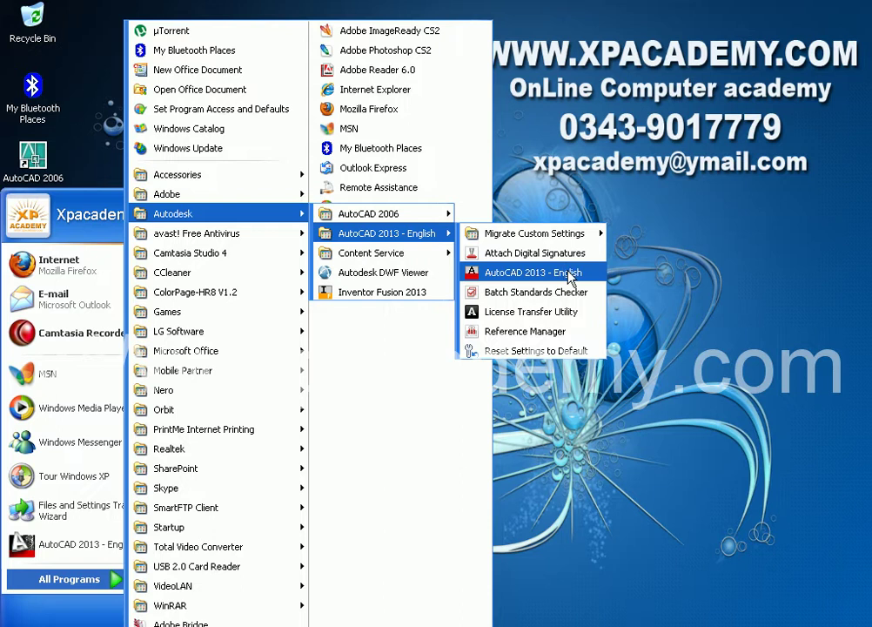
{"action": "left_click", "coordinate": [566, 275]}
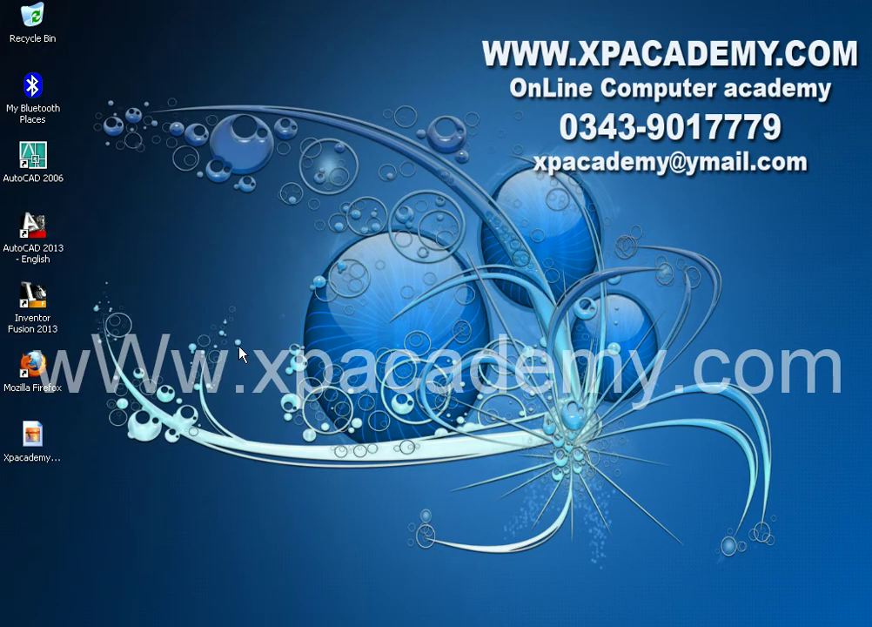
{"action": "double_click", "coordinate": [26, 231]}
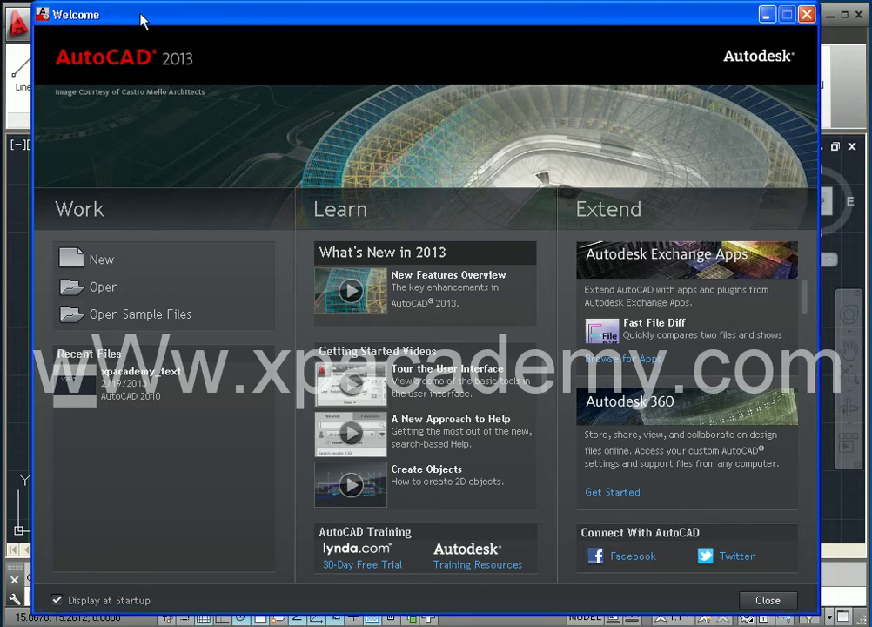
Nudge the loaded Welcome window slightly upward to show its Work, Learn and Extend sections.
{"action": "mouse_move", "coordinate": [158, 18]}
{"action": "left_mouse_down"}
{"action": "mouse_move", "coordinate": [158, 2]}
{"action": "mouse_move", "coordinate": [170, 14]}
{"action": "mouse_move", "coordinate": [157, 9]}
{"action": "mouse_move", "coordinate": [167, 7]}
{"action": "left_mouse_up"}
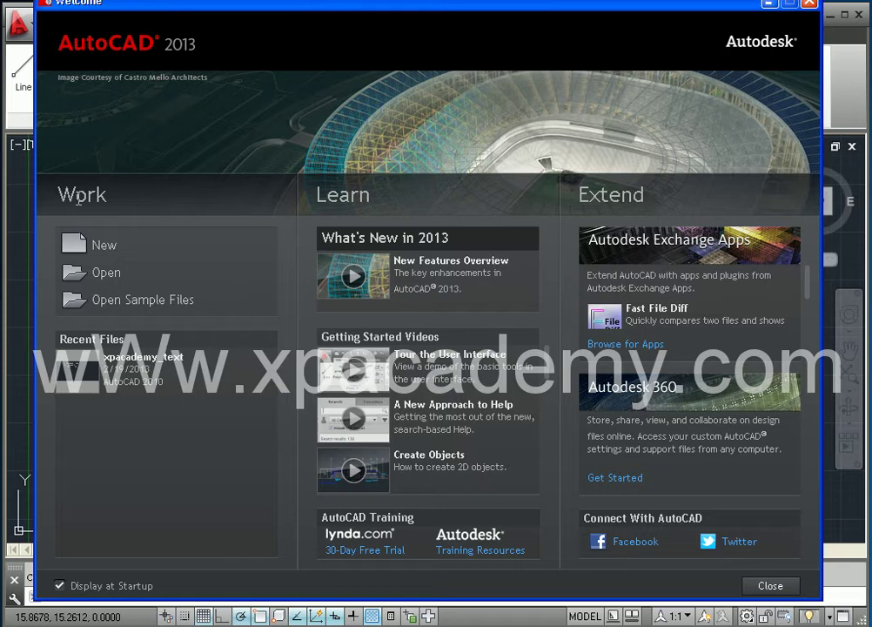
{"action": "double_click", "coordinate": [80, 195]}
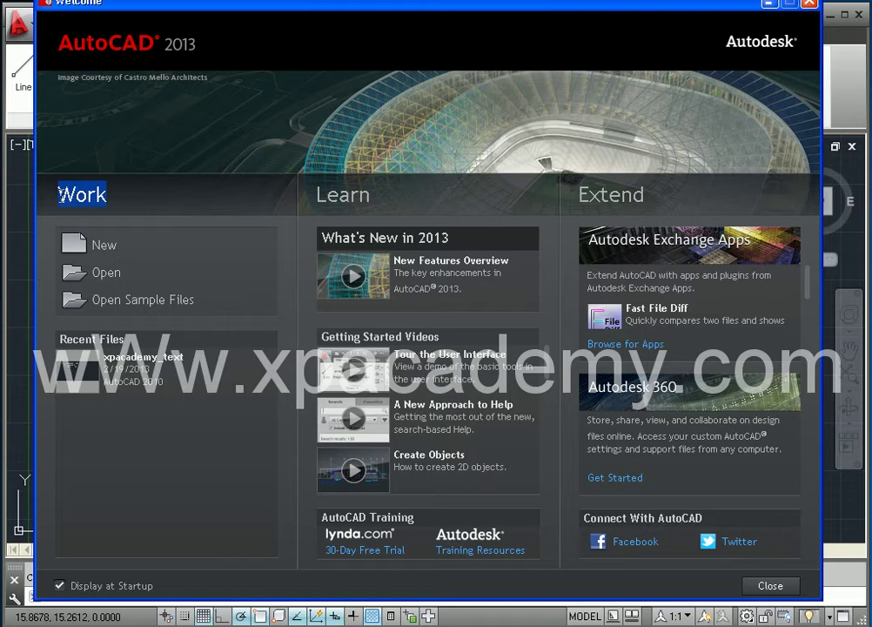
{"action": "double_click", "coordinate": [362, 195]}
{"action": "left_click", "coordinate": [641, 196]}
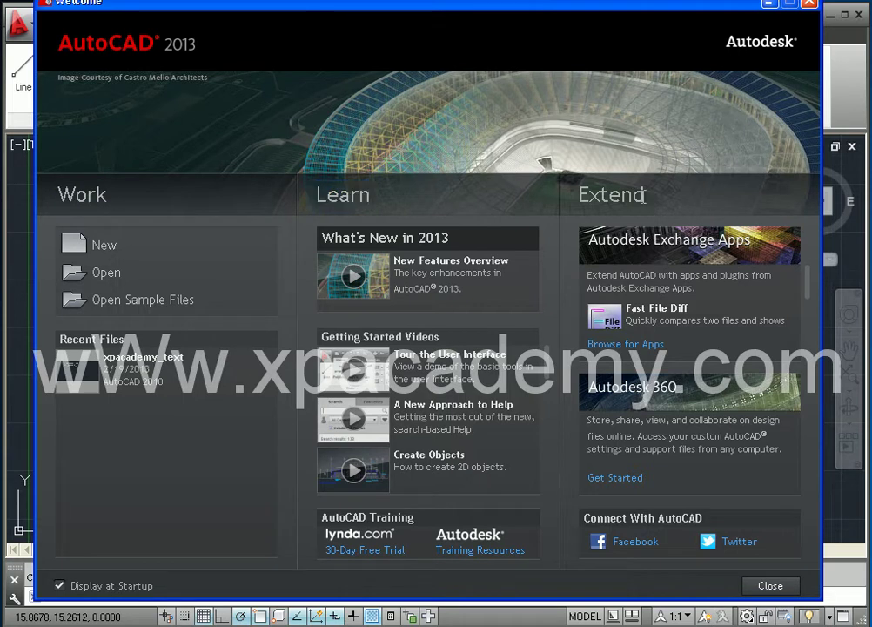
{"action": "left_click_drag", "start_coordinate": [641, 197], "coordinate": [578, 195]}
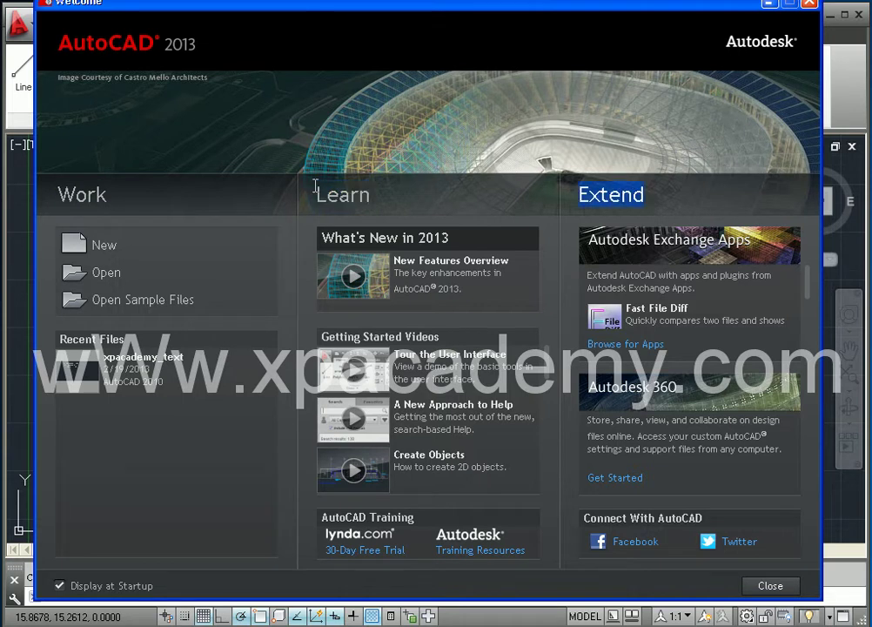
{"action": "left_click_drag", "start_coordinate": [141, 202], "coordinate": [47, 195]}
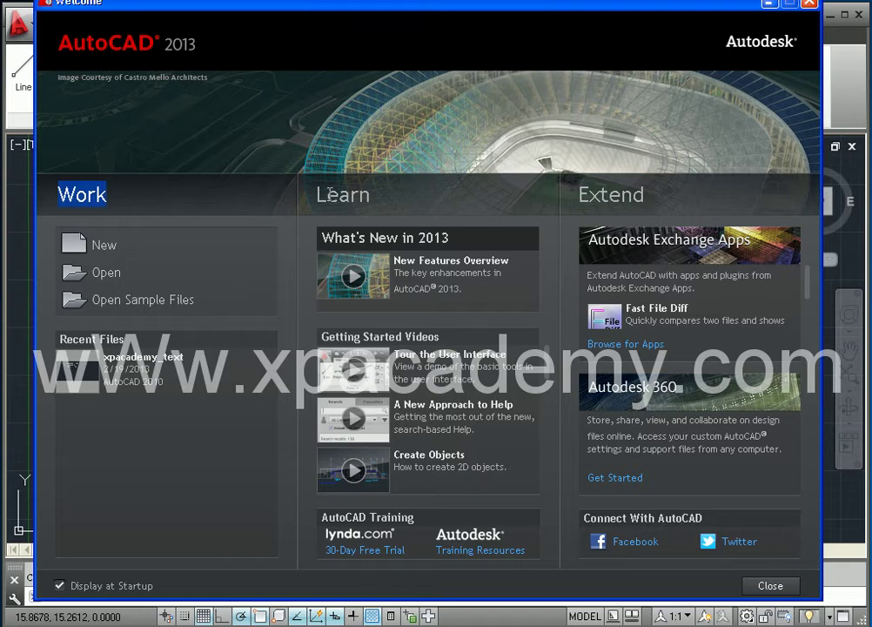
{"action": "left_click_drag", "start_coordinate": [304, 197], "coordinate": [412, 200]}
{"action": "left_click_drag", "start_coordinate": [578, 195], "coordinate": [634, 189]}
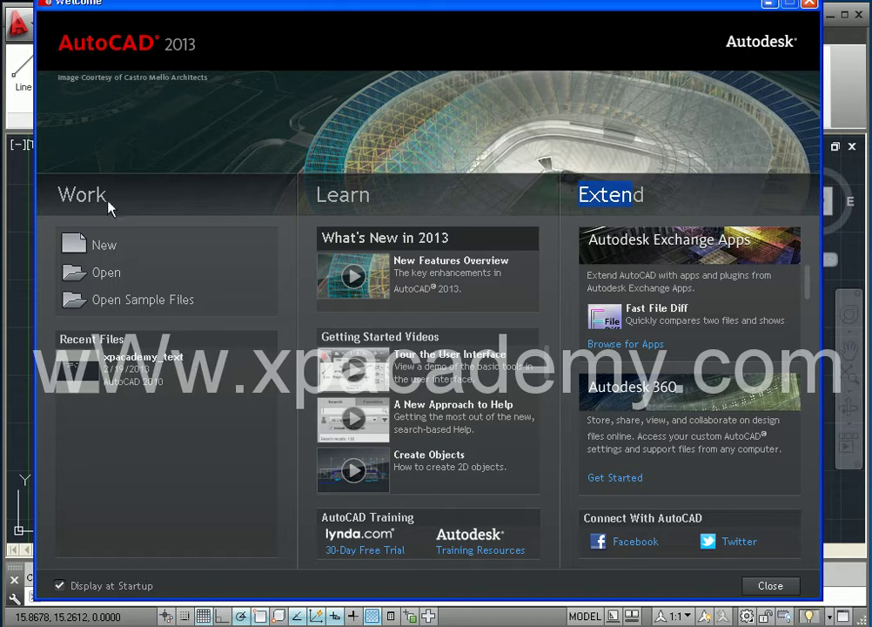
{"action": "left_click_drag", "start_coordinate": [75, 195], "coordinate": [206, 287]}
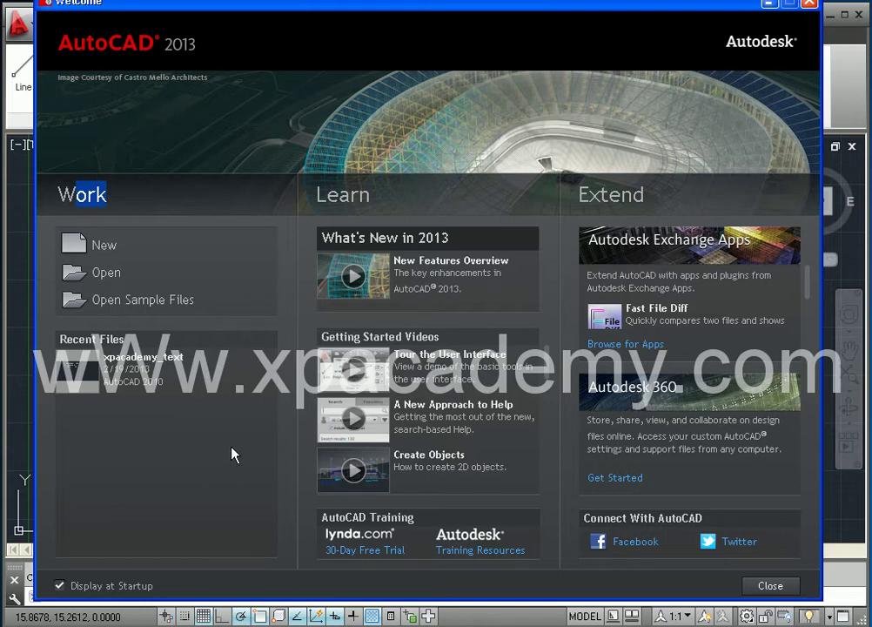
{"action": "mouse_move", "coordinate": [61, 296]}
{"action": "left_mouse_down"}
{"action": "mouse_move", "coordinate": [118, 341]}
{"action": "mouse_move", "coordinate": [109, 393]}
{"action": "left_mouse_up"}
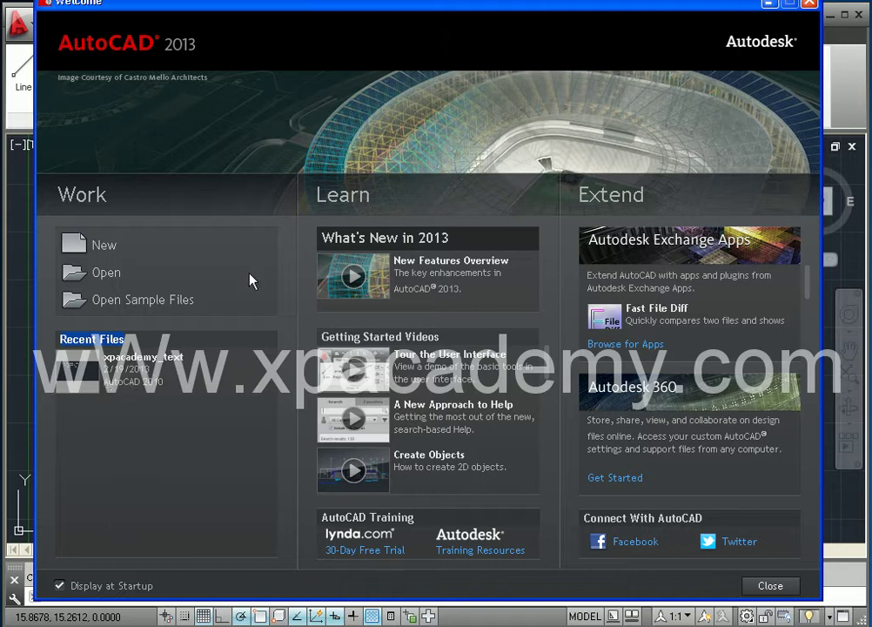
{"action": "left_click_drag", "start_coordinate": [329, 194], "coordinate": [389, 197]}
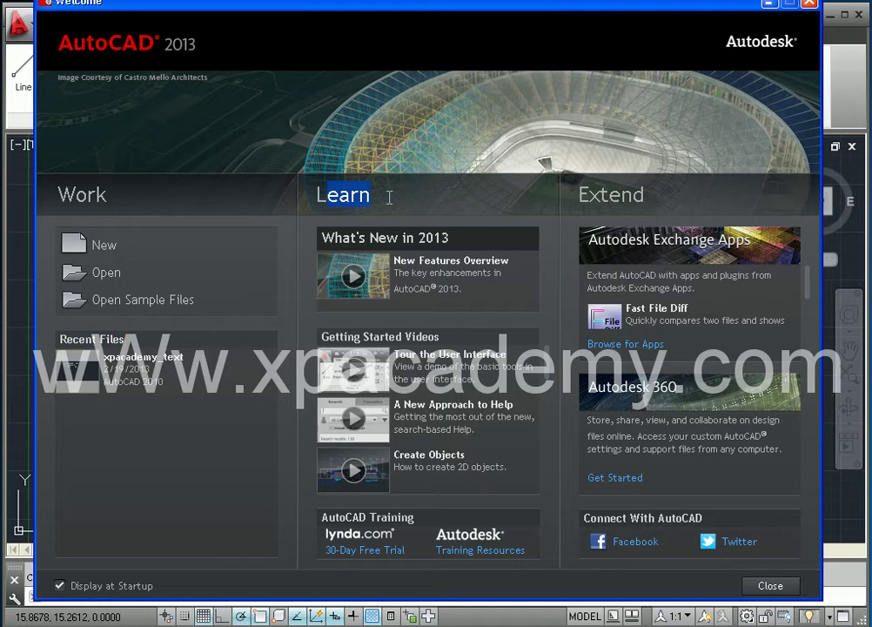
{"action": "left_click_drag", "start_coordinate": [328, 236], "coordinate": [481, 230]}
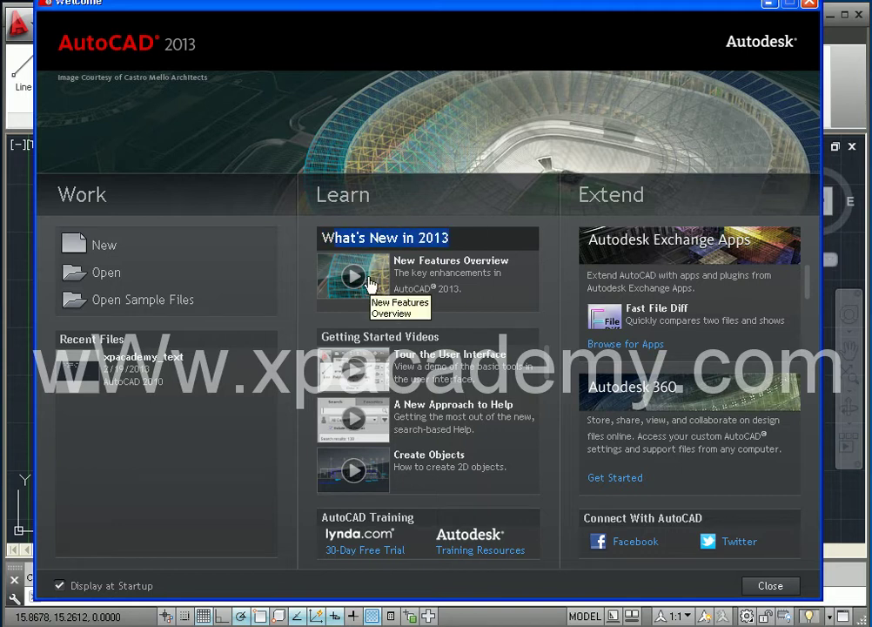
{"action": "left_click_drag", "start_coordinate": [438, 337], "coordinate": [320, 338]}
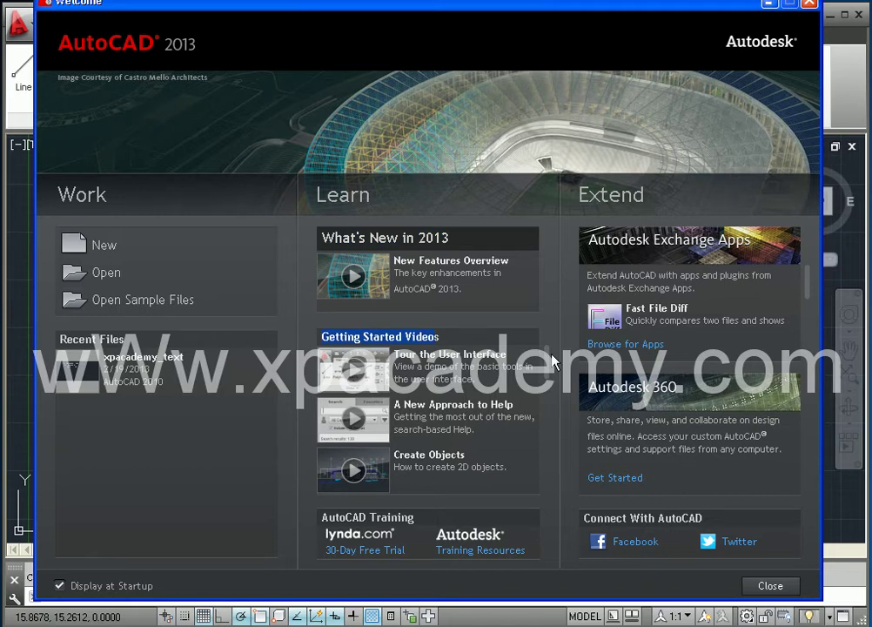
{"action": "mouse_move", "coordinate": [549, 362]}
{"action": "left_mouse_down"}
{"action": "mouse_move", "coordinate": [546, 487]}
{"action": "mouse_move", "coordinate": [544, 348]}
{"action": "left_mouse_up"}
Start the Tour the User Interface getting-started video and lower its volume to 11%.
{"action": "left_click", "coordinate": [356, 377]}
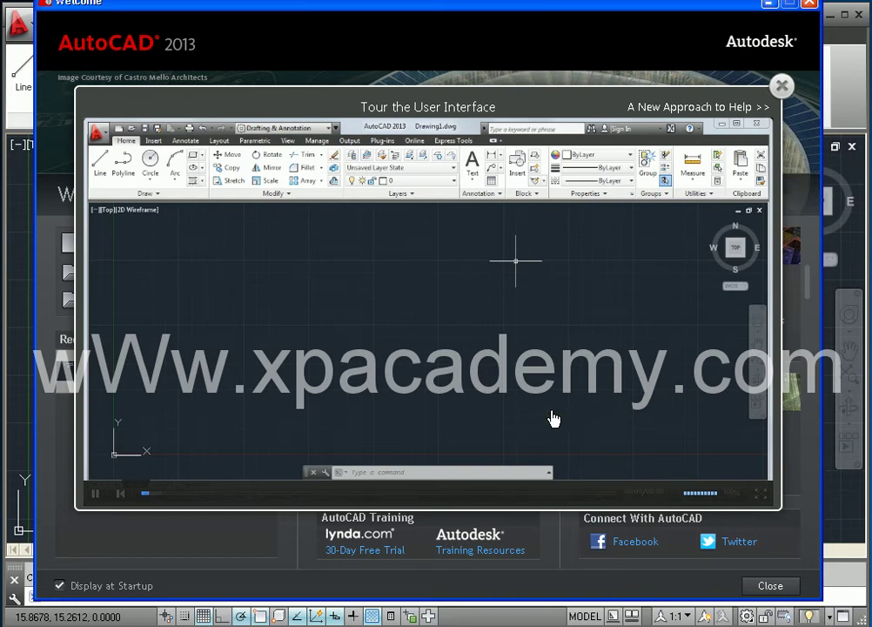
{"action": "left_click", "coordinate": [687, 500]}
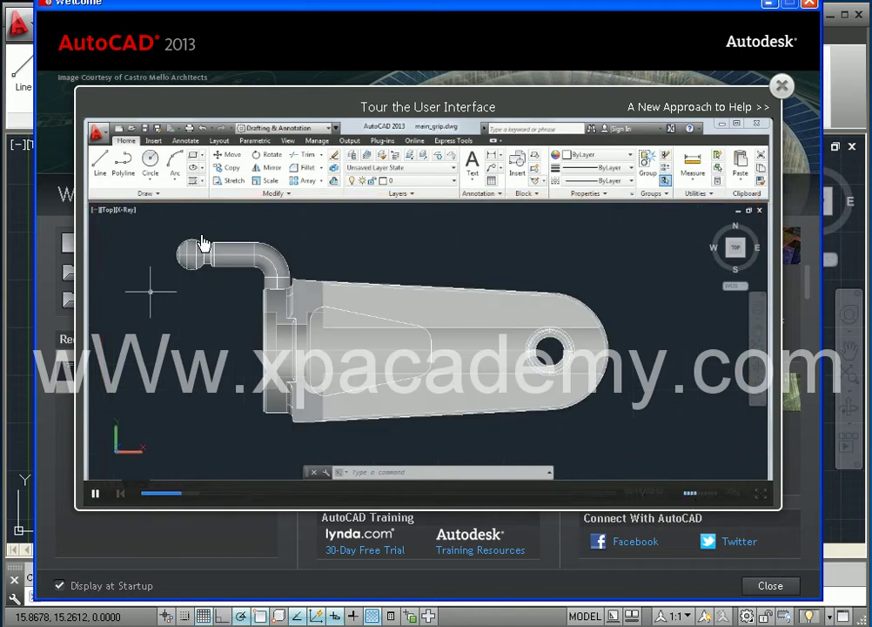
Close the tour video and browse the Getting Started Videos and AutoCAD Training area.
{"action": "left_click", "coordinate": [781, 87]}
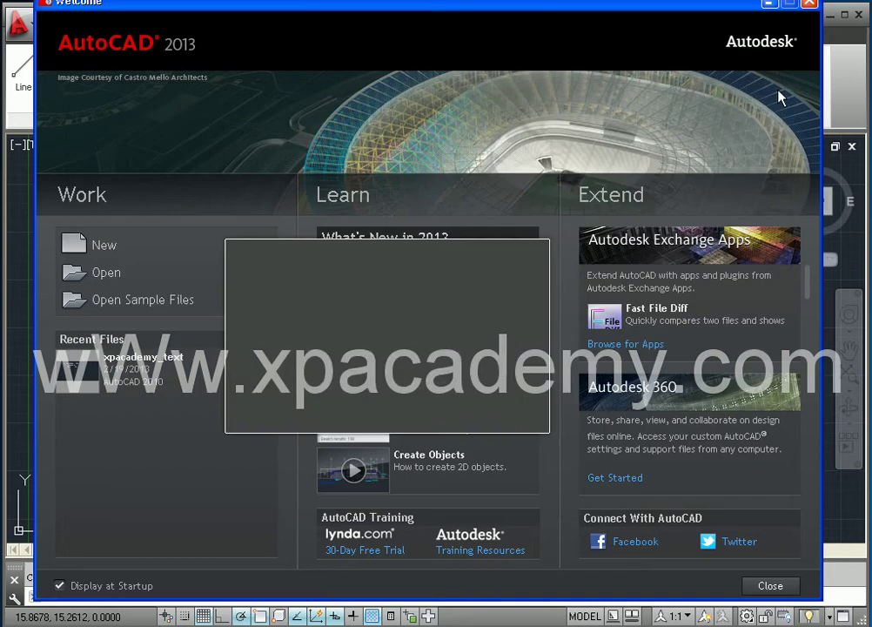
{"action": "left_click_drag", "start_coordinate": [548, 365], "coordinate": [545, 475]}
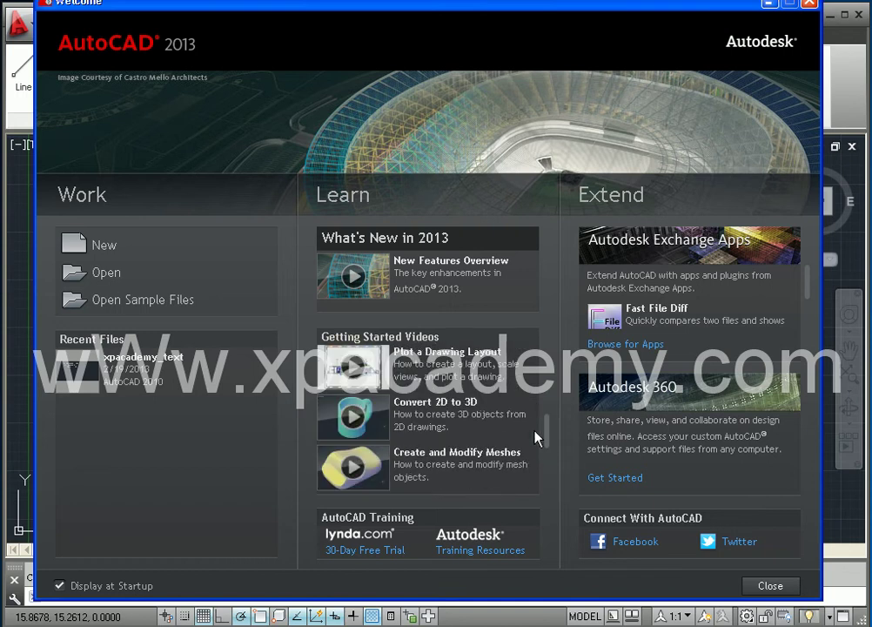
{"action": "left_click_drag", "start_coordinate": [545, 475], "coordinate": [542, 351]}
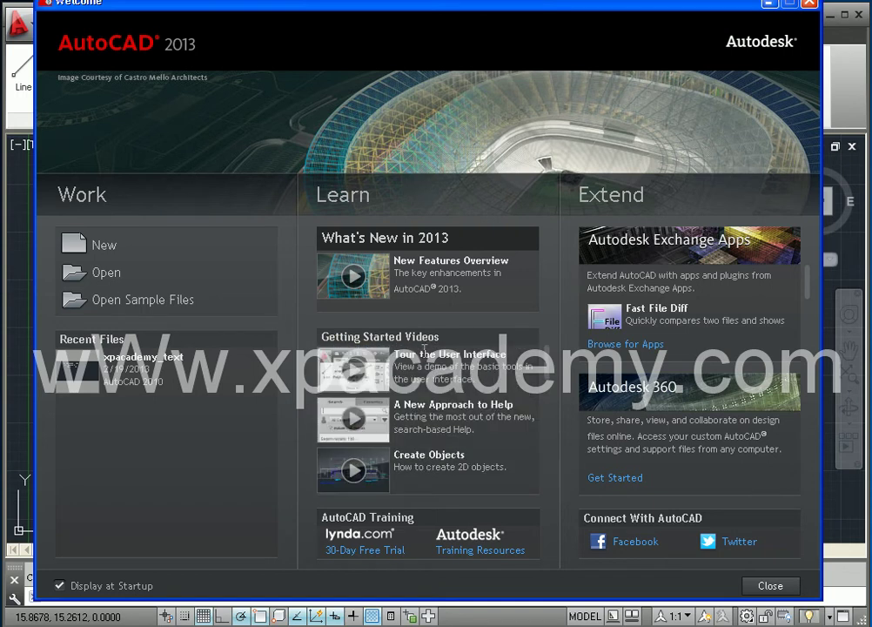
{"action": "left_click_drag", "start_coordinate": [321, 517], "coordinate": [413, 518]}
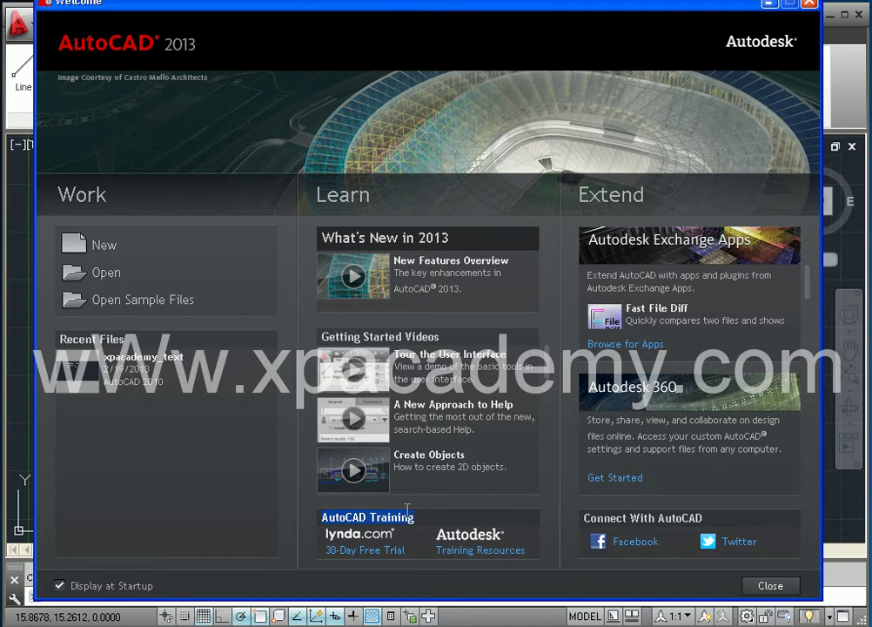
{"action": "left_click", "coordinate": [324, 521]}
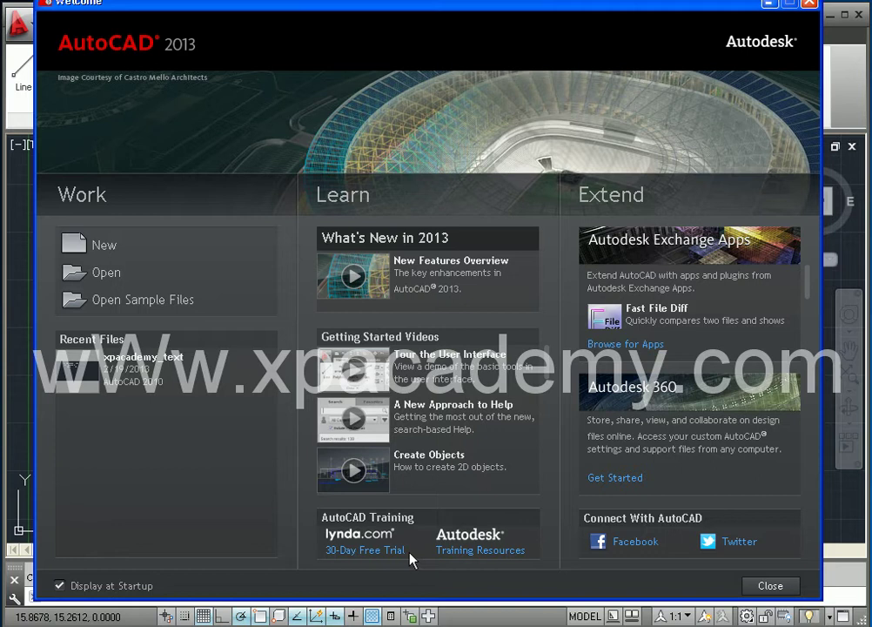
Shift the Welcome window slightly left and browse the Exchange Apps section.
{"action": "left_click_drag", "start_coordinate": [402, 7], "coordinate": [379, 12]}
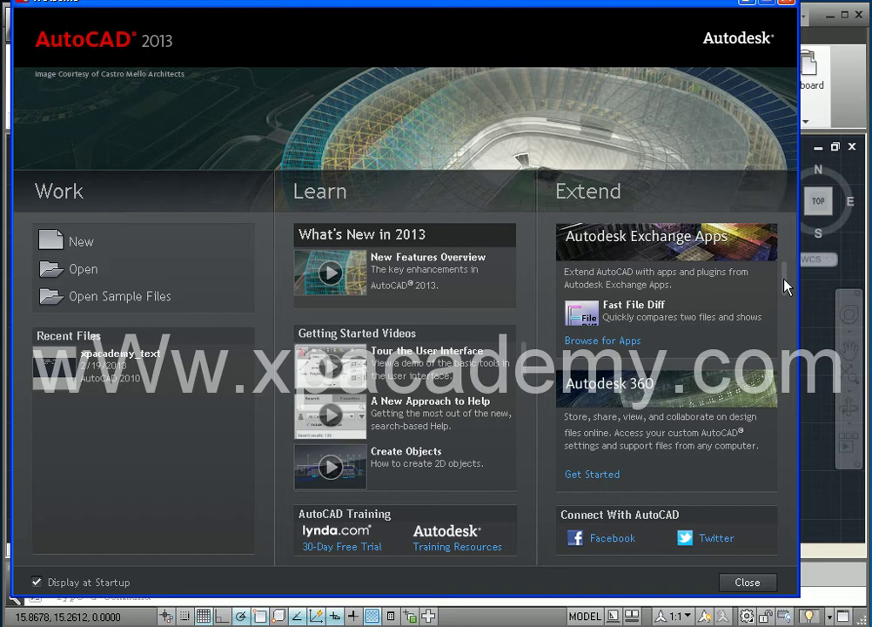
{"action": "left_click_drag", "start_coordinate": [685, 289], "coordinate": [562, 266]}
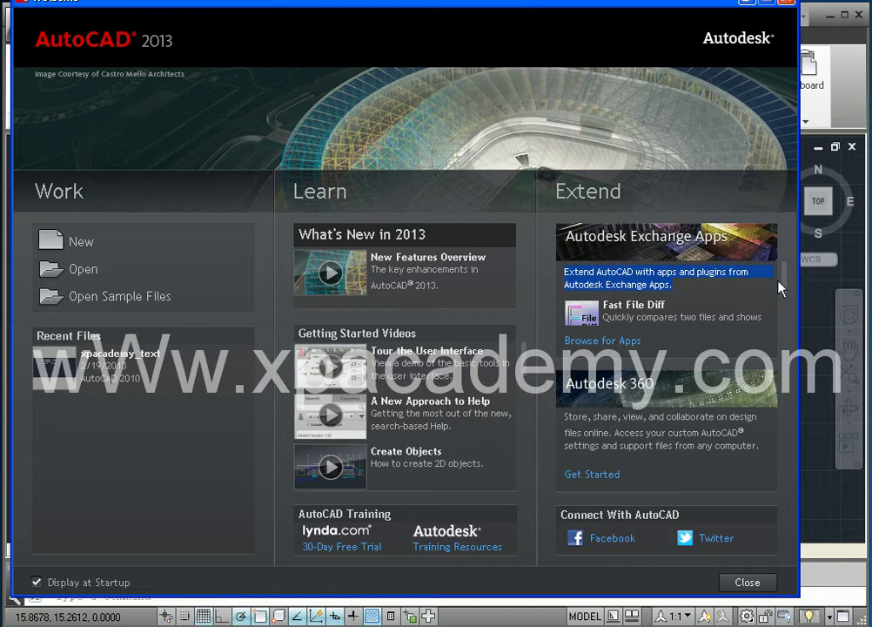
{"action": "scroll", "coordinate": [787, 288], "scroll_direction": "down", "scroll_amount": 1}
{"action": "mouse_move", "coordinate": [787, 290]}
{"action": "left_mouse_down"}
{"action": "mouse_move", "coordinate": [784, 330]}
{"action": "mouse_move", "coordinate": [785, 272]}
{"action": "left_mouse_up"}
{"action": "left_click", "coordinate": [607, 348]}
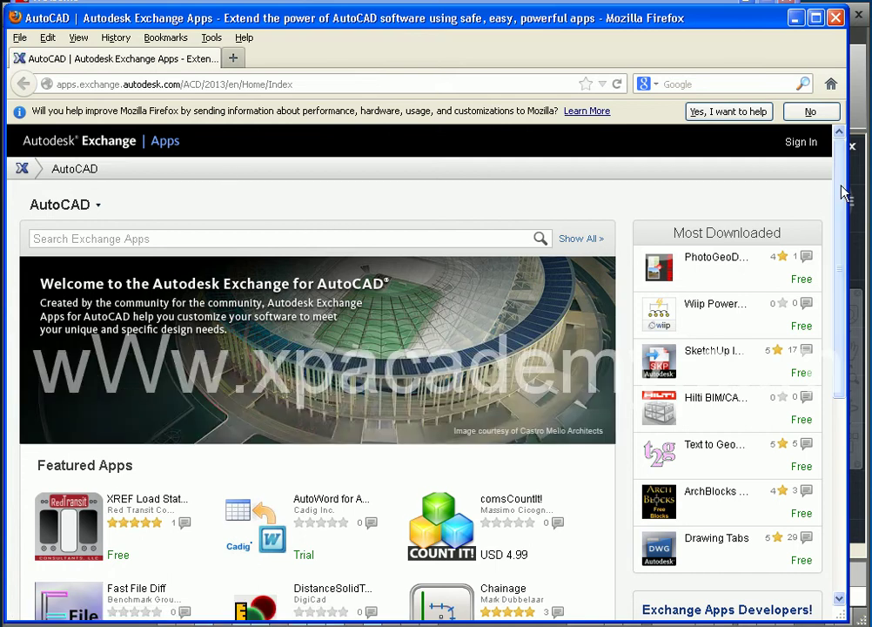
{"action": "left_click_drag", "start_coordinate": [840, 189], "coordinate": [839, 212]}
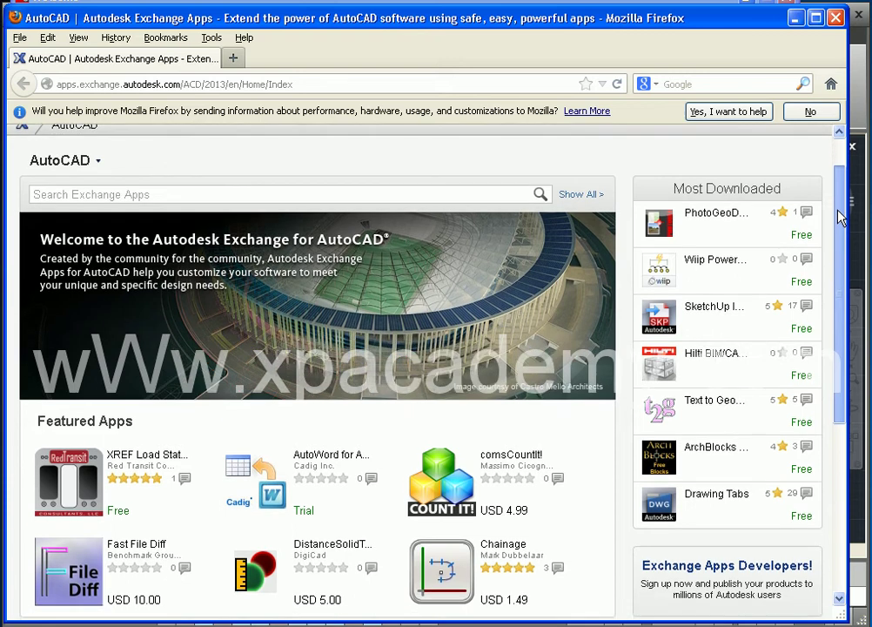
{"action": "left_click_drag", "start_coordinate": [839, 211], "coordinate": [844, 304]}
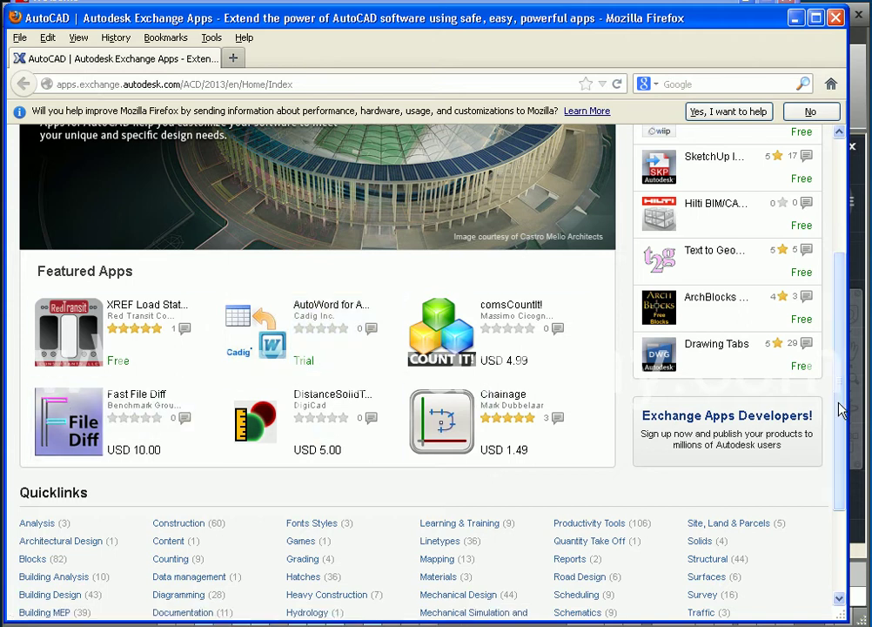
{"action": "mouse_move", "coordinate": [840, 406]}
{"action": "left_mouse_down"}
{"action": "mouse_move", "coordinate": [840, 234]}
{"action": "mouse_move", "coordinate": [849, 324]}
{"action": "mouse_move", "coordinate": [841, 431]}
{"action": "mouse_move", "coordinate": [840, 278]}
{"action": "left_mouse_up"}
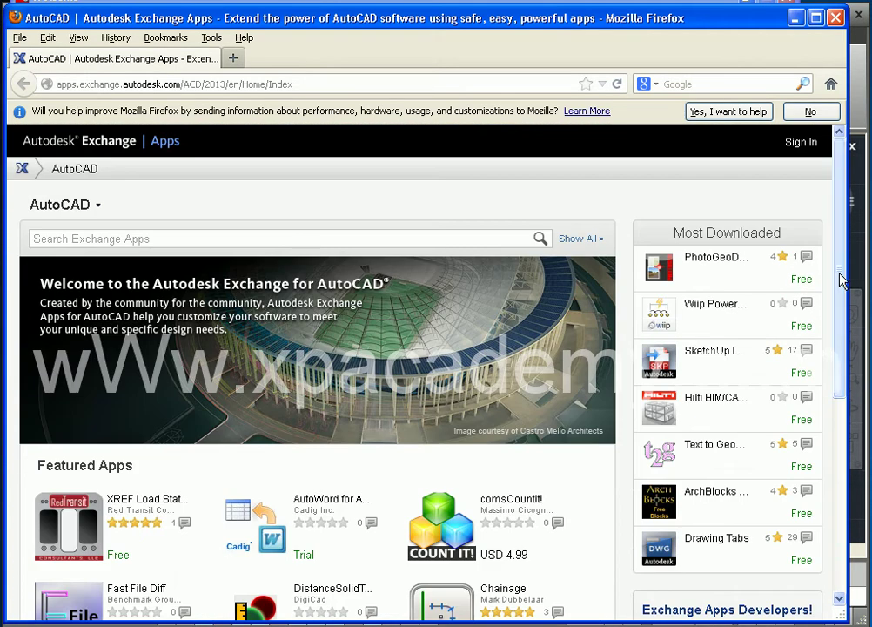
{"action": "left_click", "coordinate": [835, 18]}
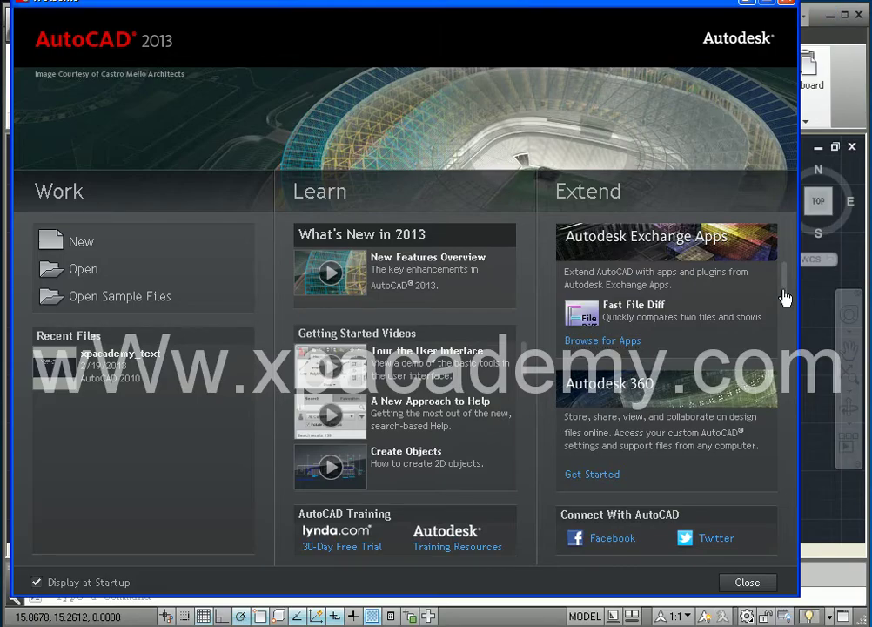
{"action": "mouse_move", "coordinate": [785, 298]}
{"action": "left_mouse_down"}
{"action": "mouse_move", "coordinate": [785, 327]}
{"action": "mouse_move", "coordinate": [781, 288]}
{"action": "left_mouse_up"}
{"action": "left_click_drag", "start_coordinate": [570, 416], "coordinate": [644, 416]}
Open the Autodesk 360 landing page from Get Started and scroll through it in Firefox.
{"action": "left_click", "coordinate": [592, 476]}
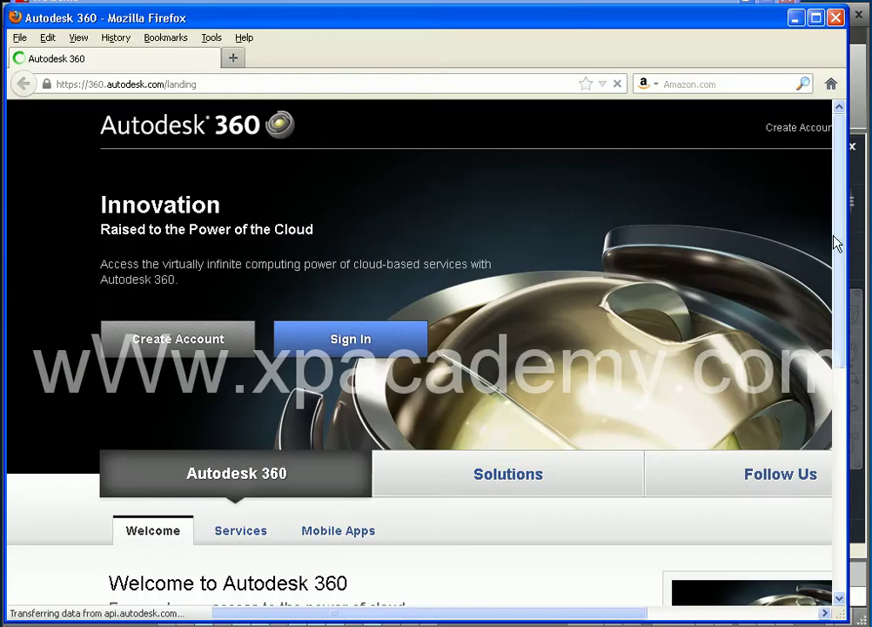
{"action": "mouse_move", "coordinate": [838, 244]}
{"action": "left_mouse_down"}
{"action": "mouse_move", "coordinate": [833, 416]}
{"action": "mouse_move", "coordinate": [833, 231]}
{"action": "left_mouse_up"}
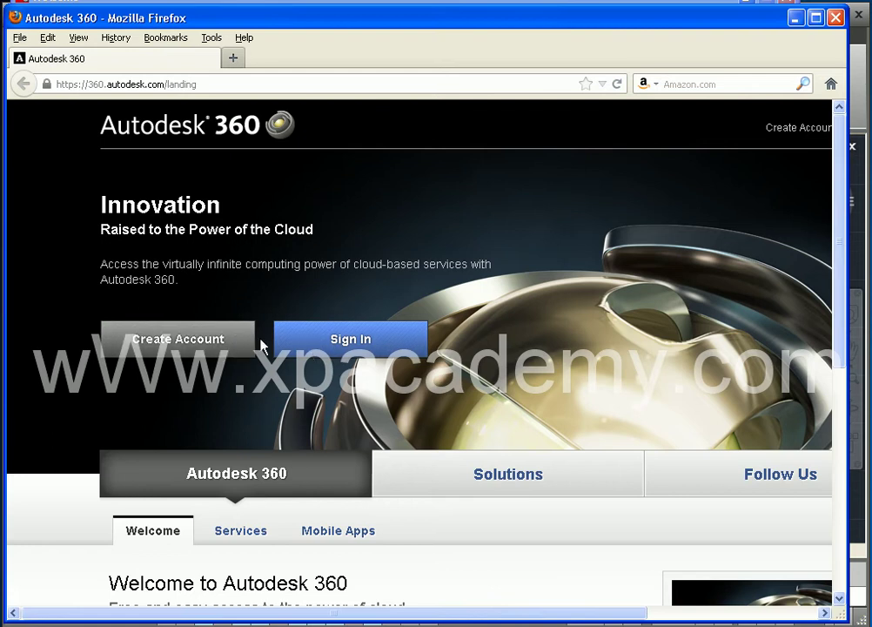
{"action": "scroll", "coordinate": [261, 346], "scroll_direction": "down", "scroll_amount": 3}
{"action": "scroll", "coordinate": [261, 347], "scroll_direction": "down", "scroll_amount": 3}
{"action": "scroll", "coordinate": [259, 346], "scroll_direction": "up", "scroll_amount": 5}
Bring up the Autodesk account sign-in form and enter the ID and password fields.
{"action": "left_click", "coordinate": [356, 350]}
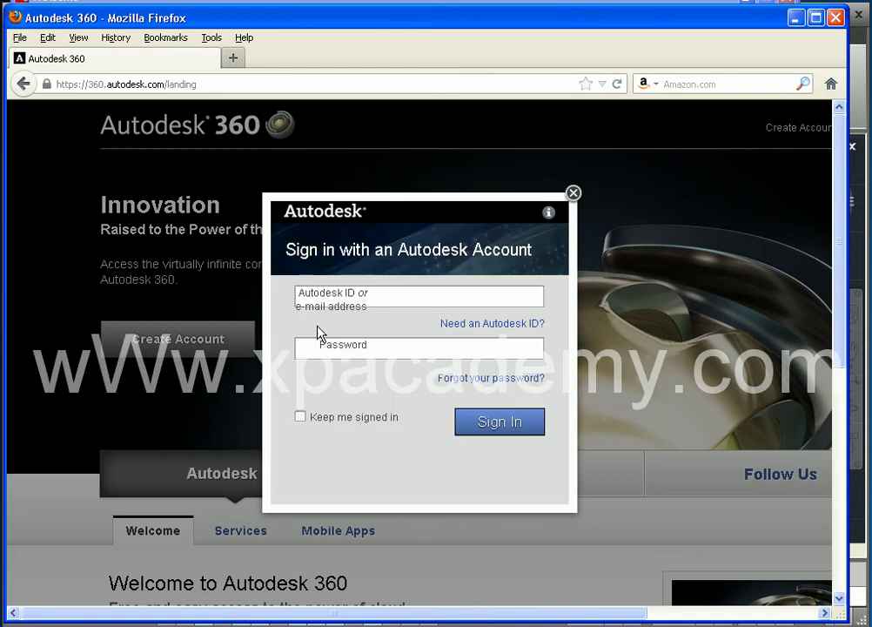
{"action": "left_click_drag", "start_coordinate": [297, 296], "coordinate": [492, 296]}
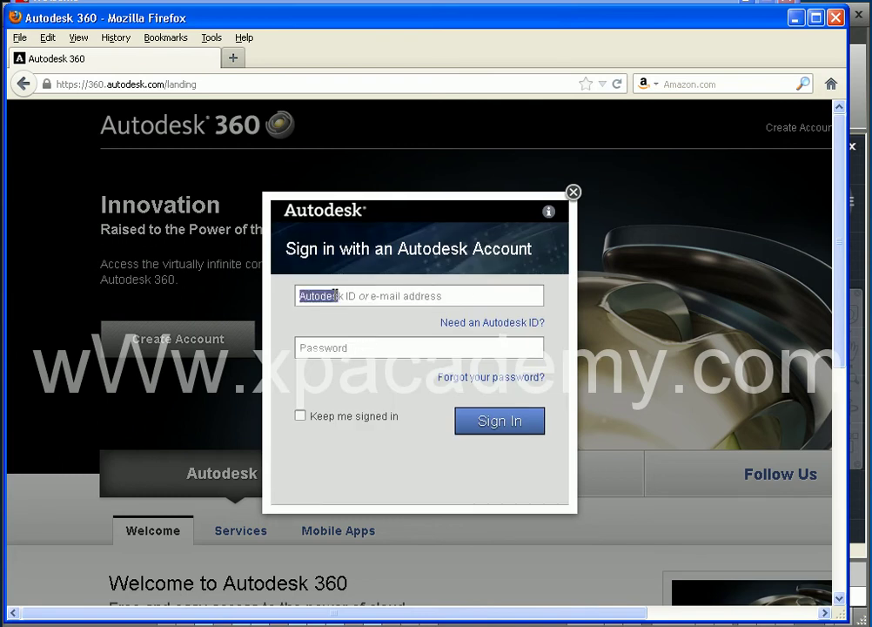
{"action": "left_click", "coordinate": [298, 348]}
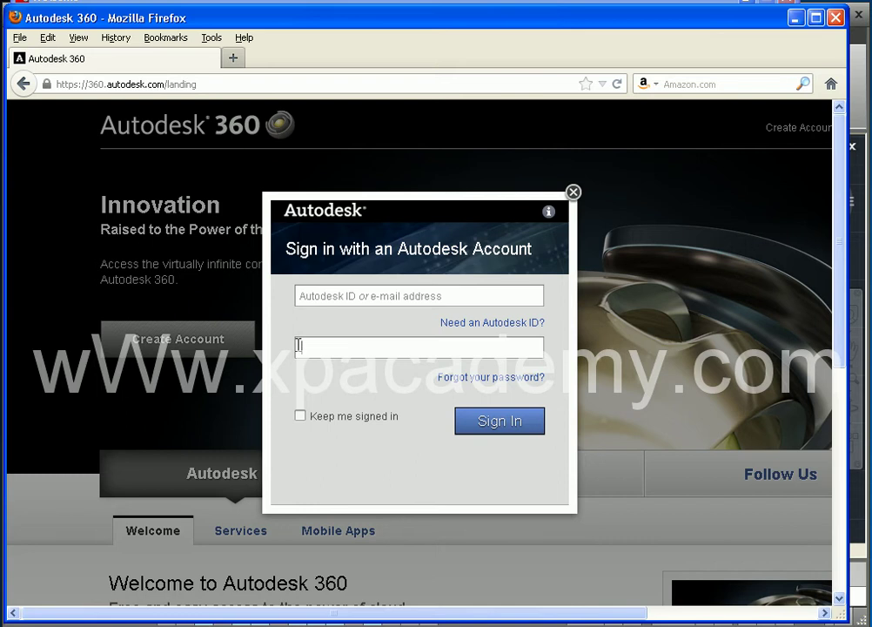
{"action": "left_click", "coordinate": [311, 294]}
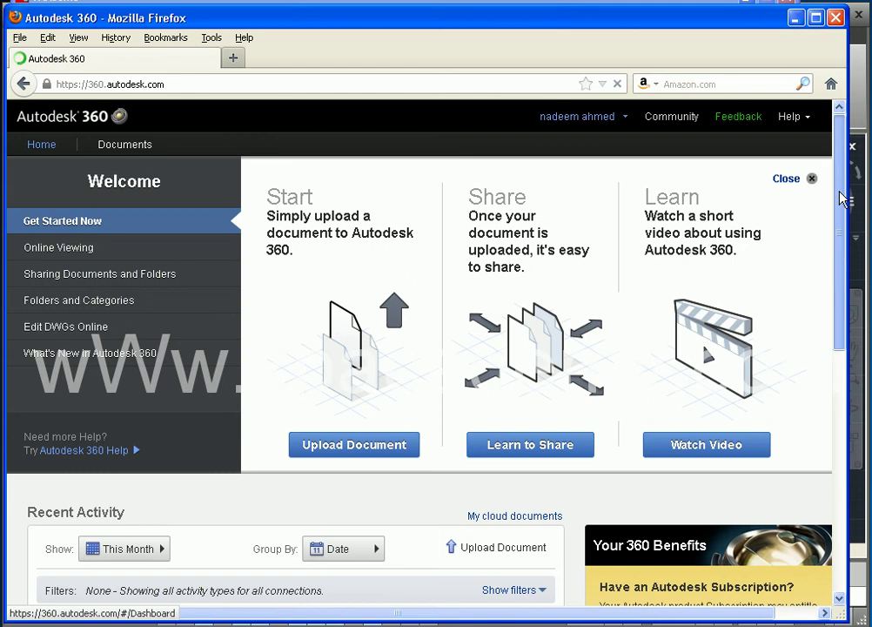
{"action": "mouse_move", "coordinate": [841, 198]}
{"action": "left_mouse_down"}
{"action": "mouse_move", "coordinate": [848, 433]}
{"action": "mouse_move", "coordinate": [845, 167]}
{"action": "left_mouse_up"}
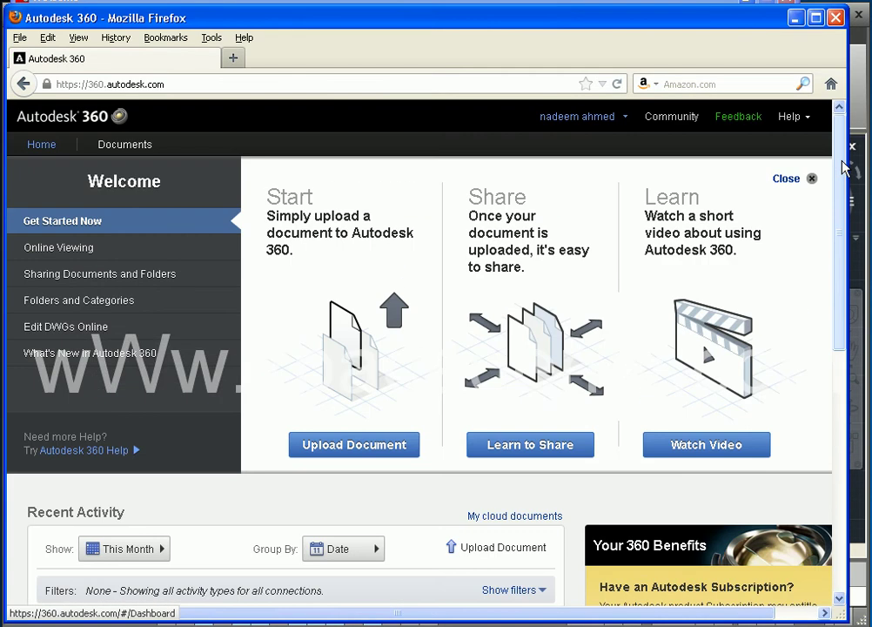
{"action": "mouse_move", "coordinate": [577, 115]}
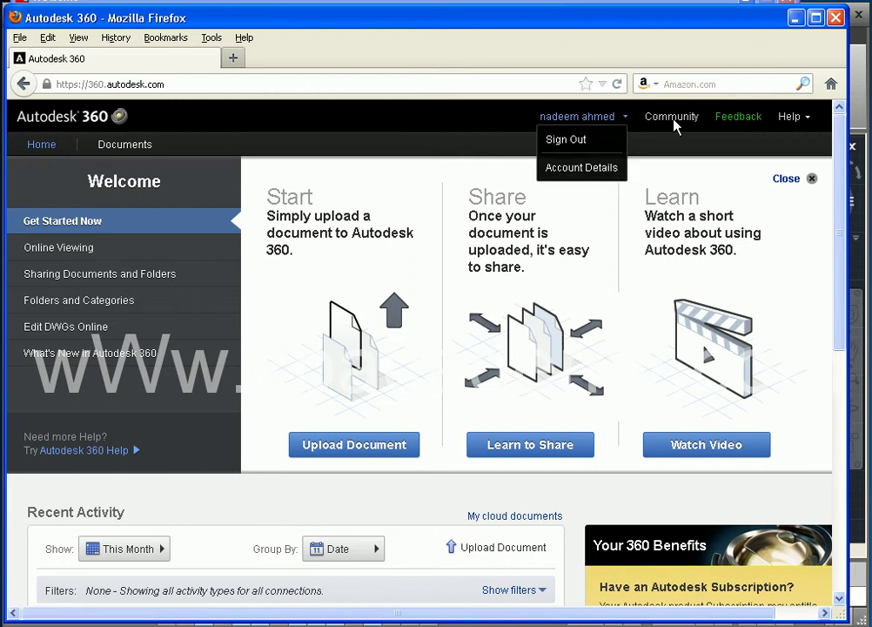
{"action": "left_click_drag", "start_coordinate": [834, 182], "coordinate": [837, 204]}
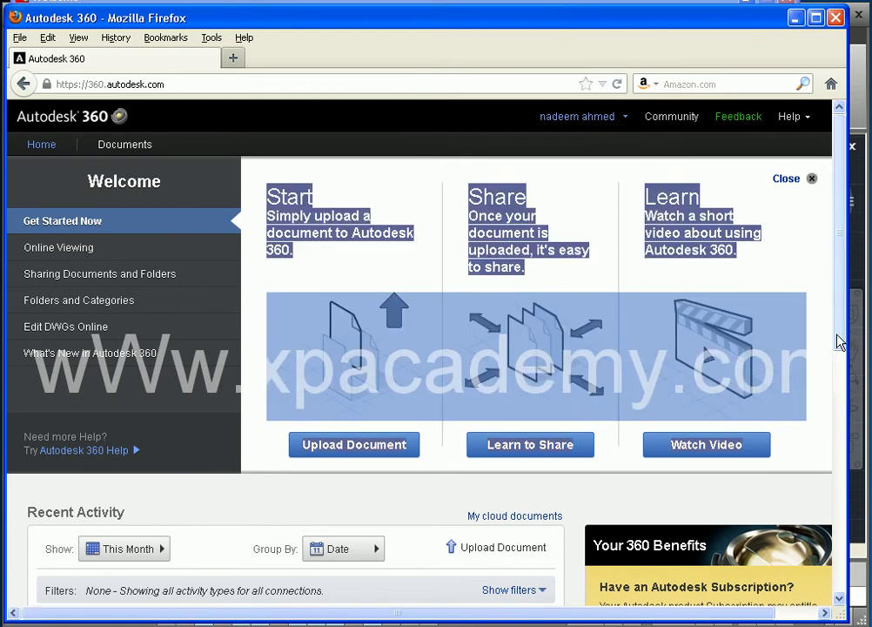
{"action": "scroll", "coordinate": [792, 376], "scroll_direction": "down", "scroll_amount": 2}
{"action": "left_click", "coordinate": [771, 371]}
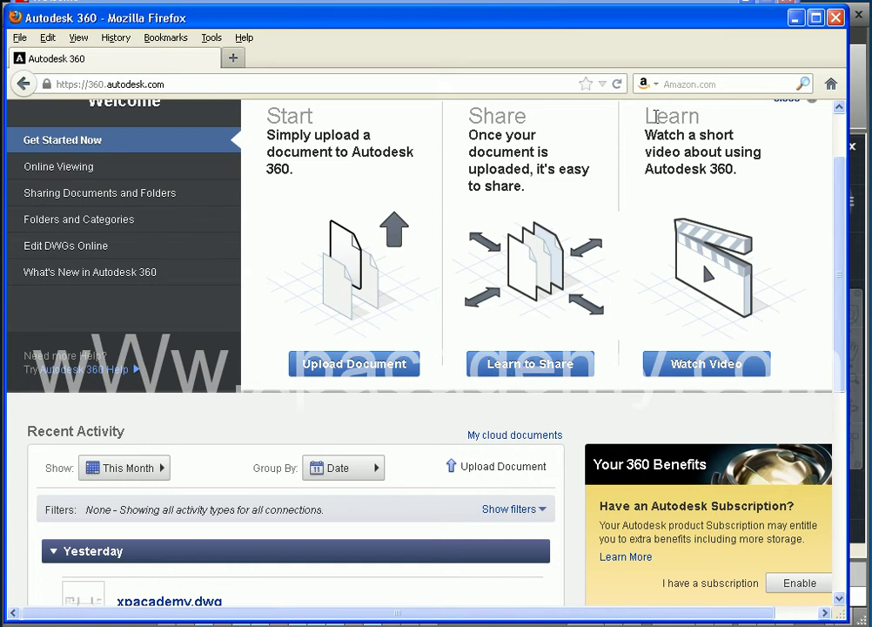
{"action": "mouse_move", "coordinate": [739, 152]}
{"action": "left_mouse_down"}
{"action": "mouse_move", "coordinate": [738, 160]}
{"action": "mouse_move", "coordinate": [646, 132]}
{"action": "left_mouse_up"}
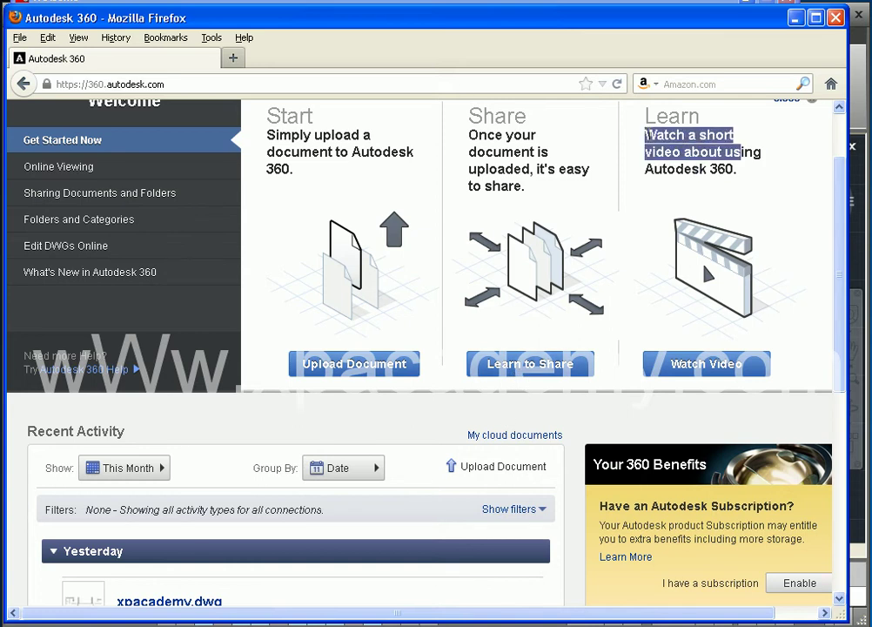
{"action": "scroll", "coordinate": [842, 273], "scroll_direction": "down", "scroll_amount": 3}
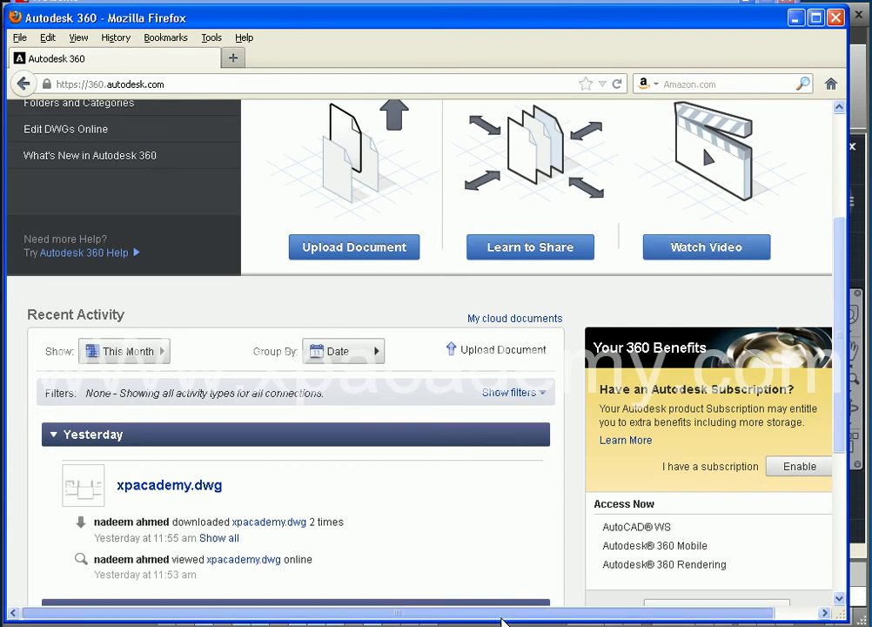
{"action": "scroll", "coordinate": [150, 447], "scroll_direction": "down", "scroll_amount": 3}
{"action": "scroll", "coordinate": [150, 447], "scroll_direction": "down", "scroll_amount": 1}
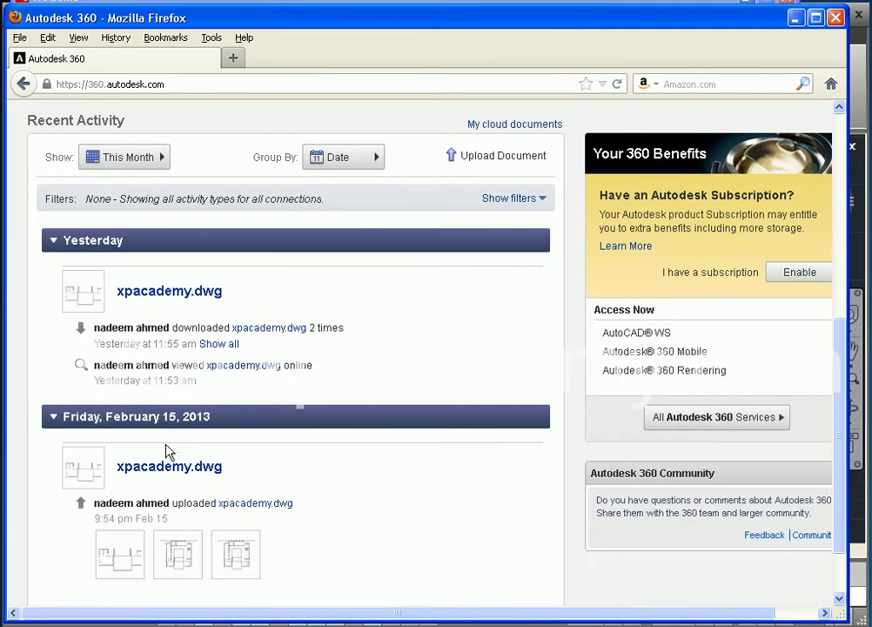
{"action": "scroll", "coordinate": [147, 514], "scroll_direction": "down", "scroll_amount": 2}
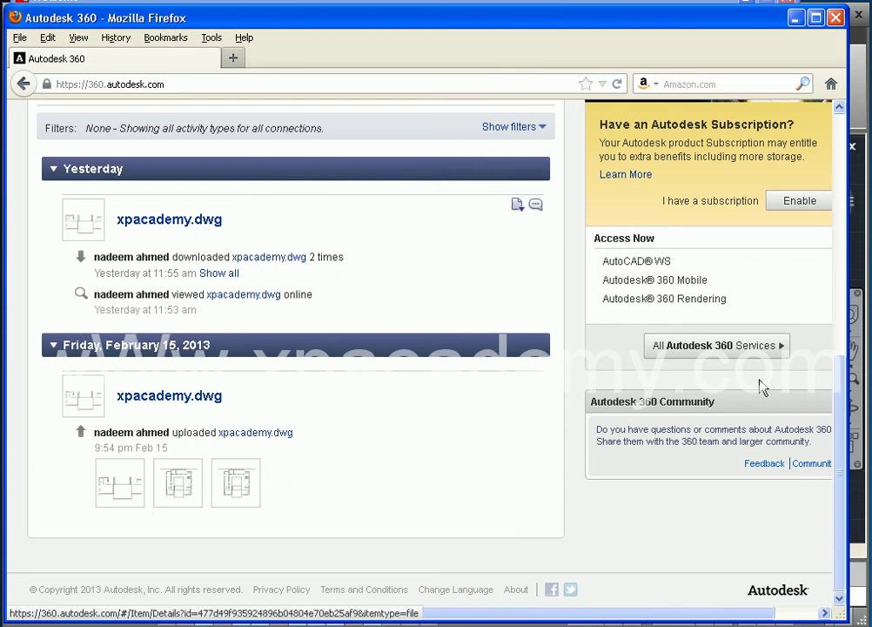
{"action": "left_click_drag", "start_coordinate": [839, 482], "coordinate": [813, 175]}
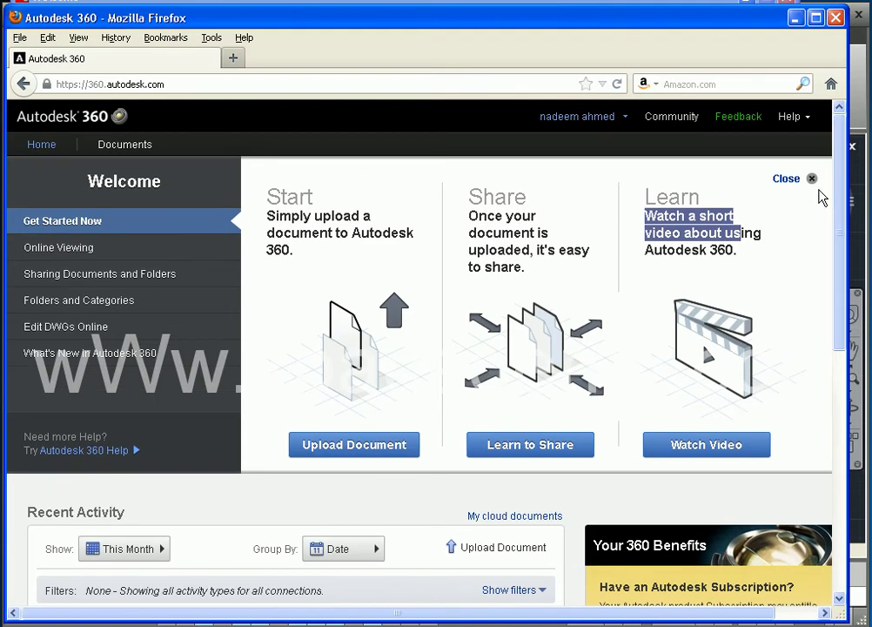
Close Firefox to return to AutoCAD and shift the Welcome window slightly right.
{"action": "left_click", "coordinate": [834, 16]}
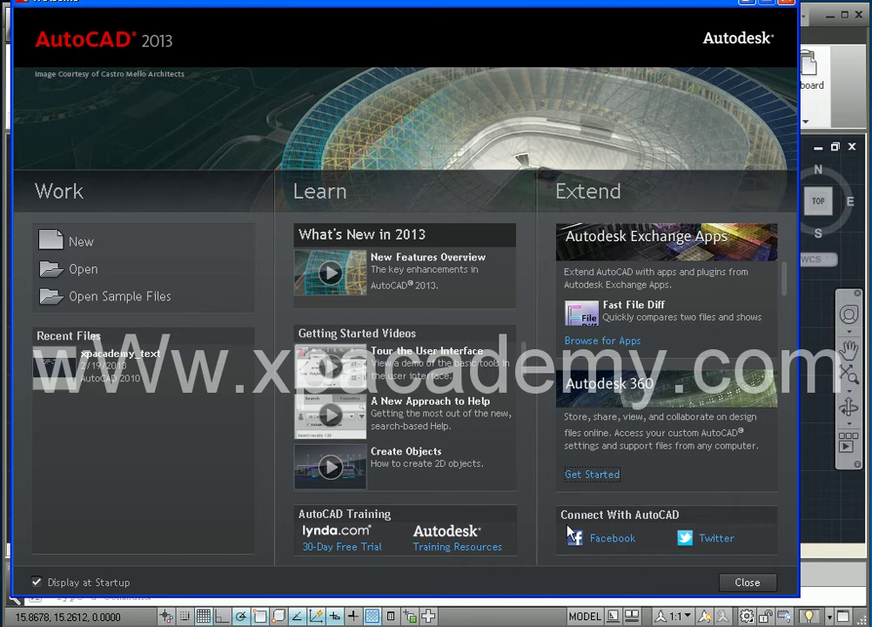
{"action": "left_click_drag", "start_coordinate": [561, 515], "coordinate": [678, 514]}
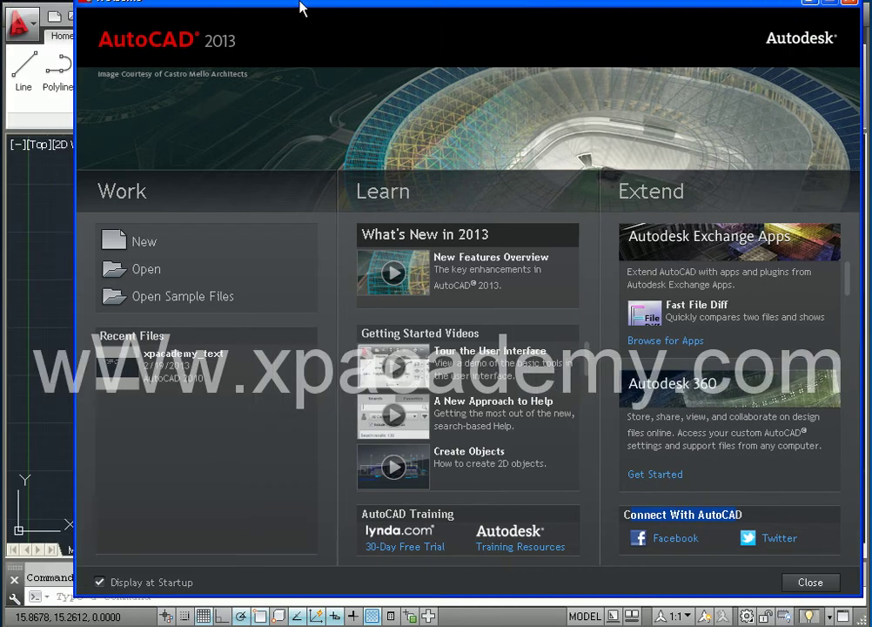
{"action": "left_click_drag", "start_coordinate": [239, 5], "coordinate": [265, 7]}
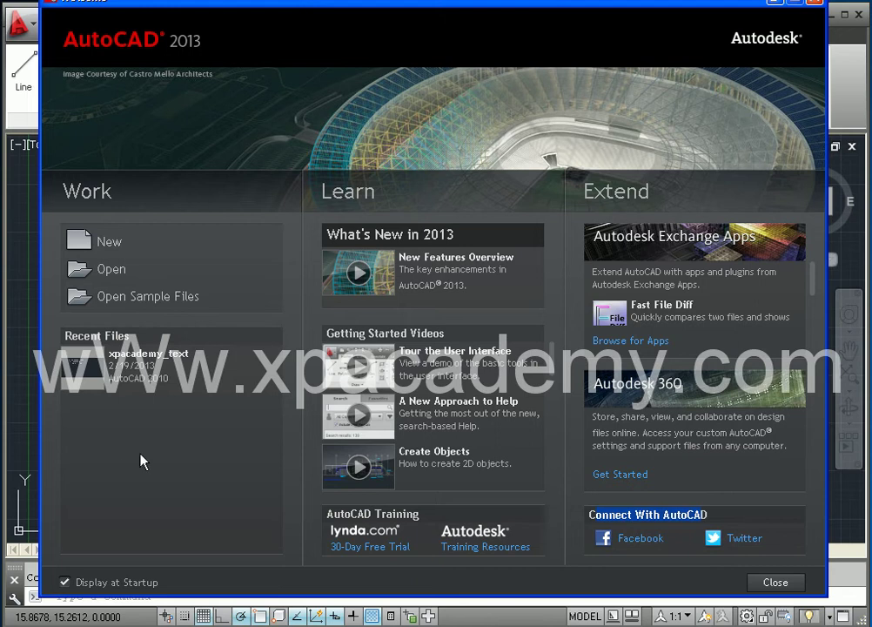
Toggle Display at Startup and scroll through the Getting Started Videos list.
{"action": "left_click", "coordinate": [64, 582]}
{"action": "scroll", "coordinate": [759, 325], "scroll_direction": "down", "scroll_amount": 2}
{"action": "scroll", "coordinate": [814, 269], "scroll_direction": "up", "scroll_amount": 2}
{"action": "scroll", "coordinate": [535, 387], "scroll_direction": "down", "scroll_amount": 2}
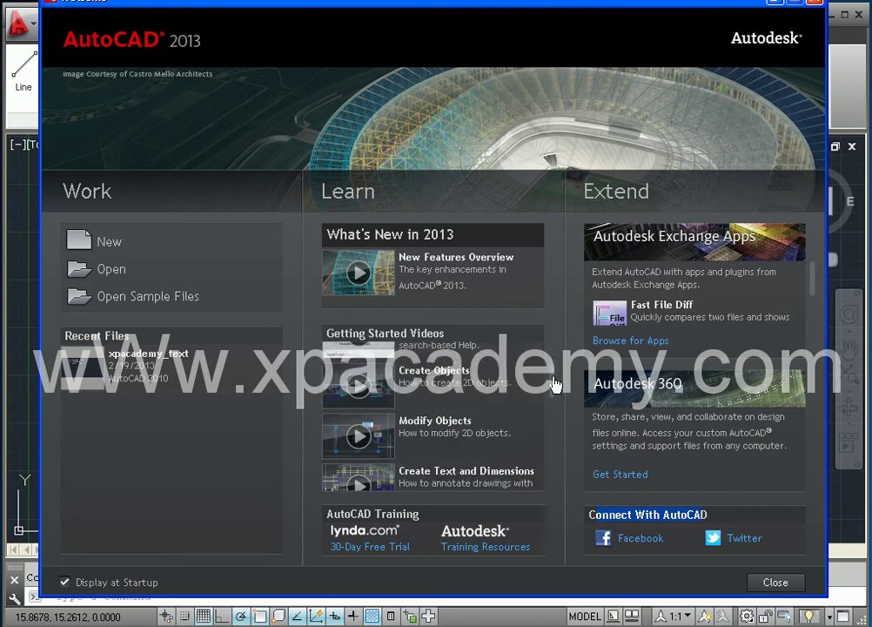
{"action": "scroll", "coordinate": [552, 400], "scroll_direction": "down", "scroll_amount": 2}
{"action": "scroll", "coordinate": [551, 418], "scroll_direction": "up", "scroll_amount": 5}
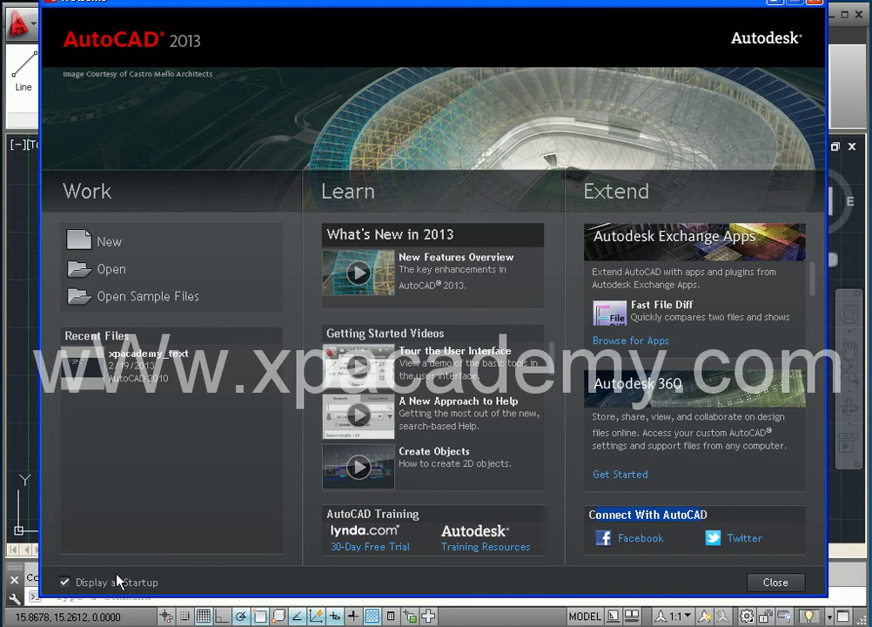
Close the Welcome screen and pan the xpacademy_text.dwg drawing view slightly.
{"action": "left_click", "coordinate": [775, 582]}
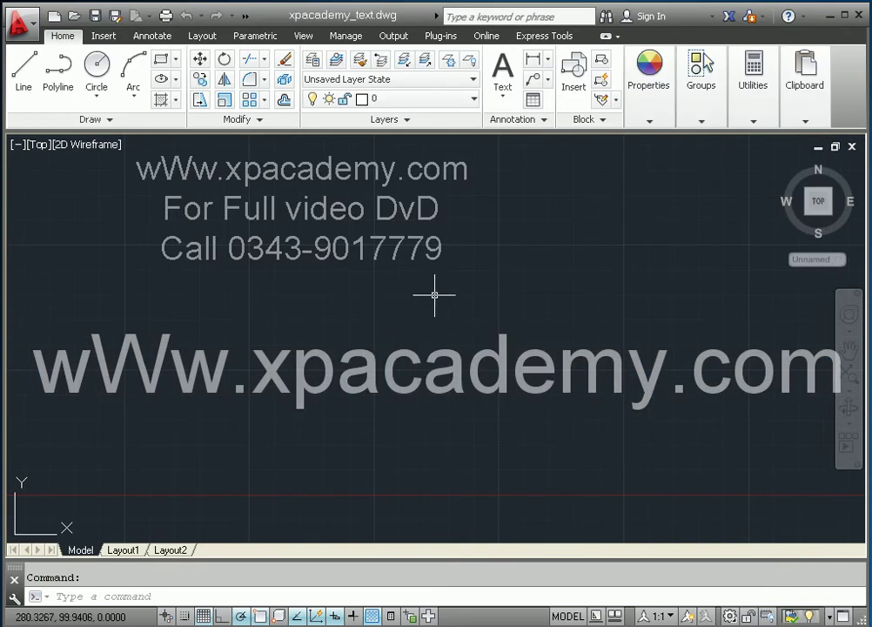
{"action": "middle_click_drag", "start_coordinate": [432, 292], "coordinate": [424, 317]}
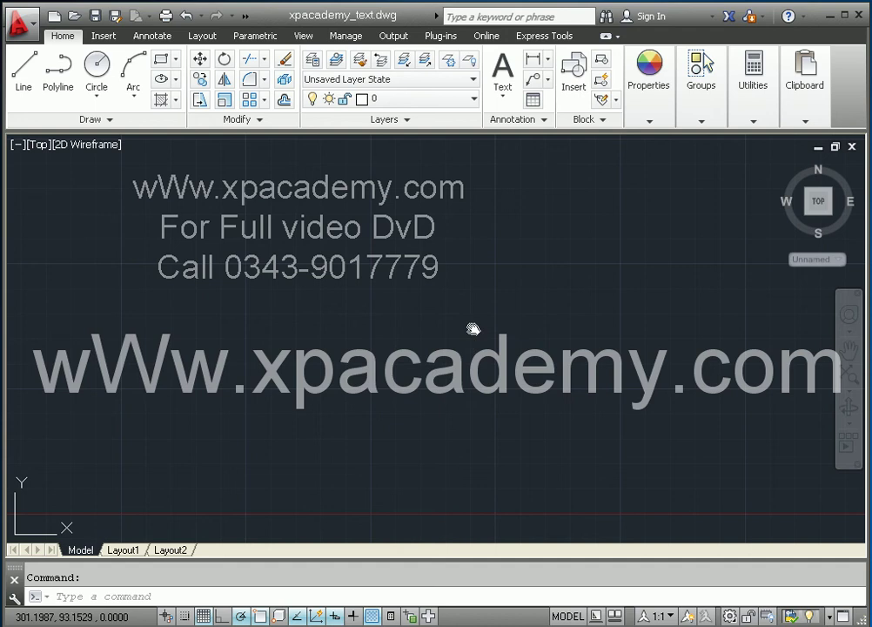
{"action": "middle_click_drag", "start_coordinate": [473, 328], "coordinate": [454, 338]}
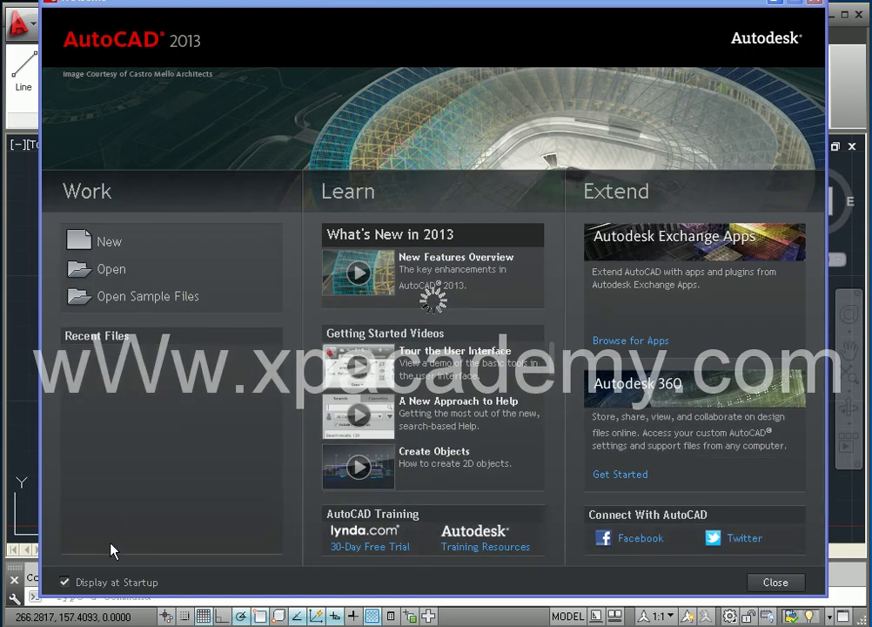
{"action": "left_click", "coordinate": [65, 581]}
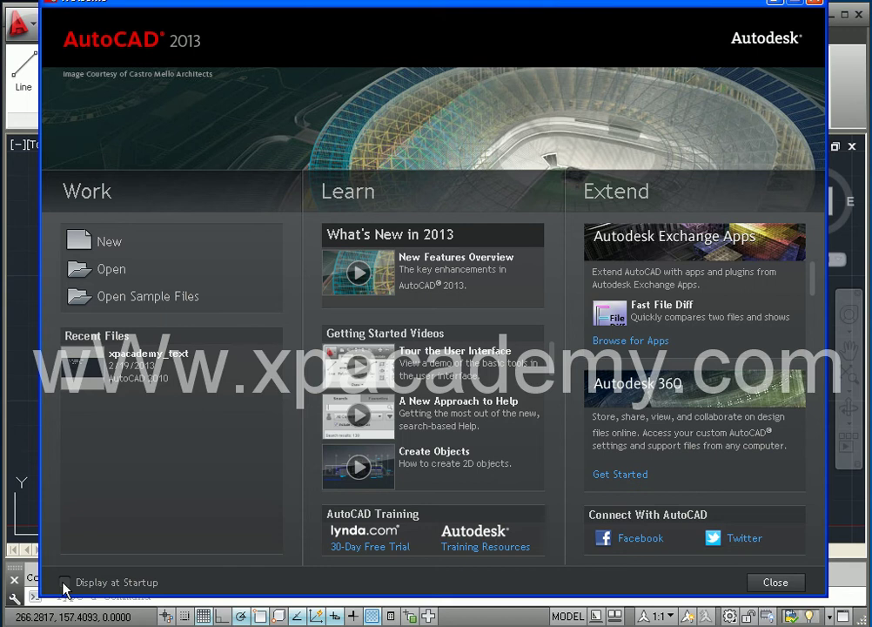
{"action": "left_click", "coordinate": [767, 583]}
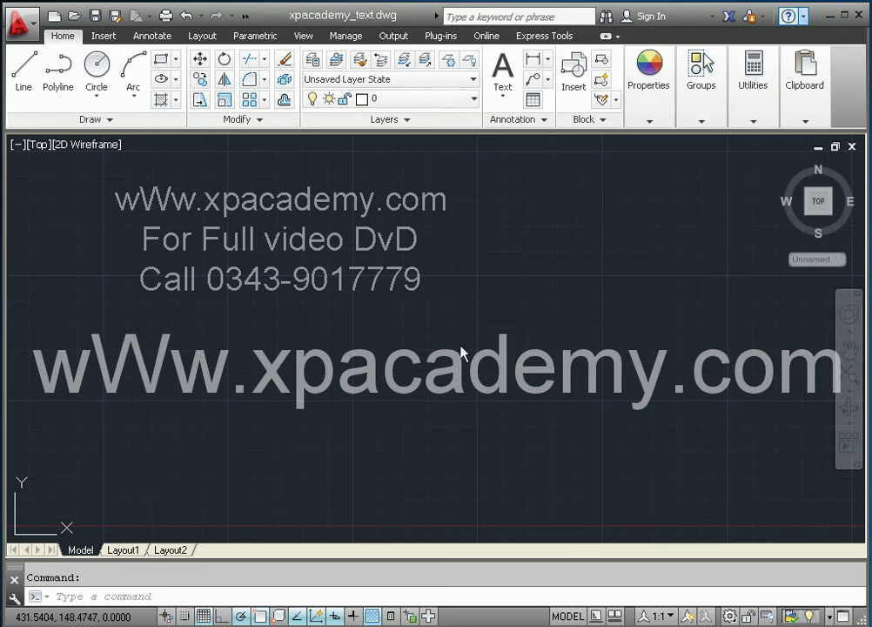
Pan the xpacademy_text.dwg view slightly, then close the command line window.
{"action": "middle_click_drag", "start_coordinate": [349, 330], "coordinate": [360, 340]}
{"action": "middle_click_drag", "start_coordinate": [394, 310], "coordinate": [354, 307]}
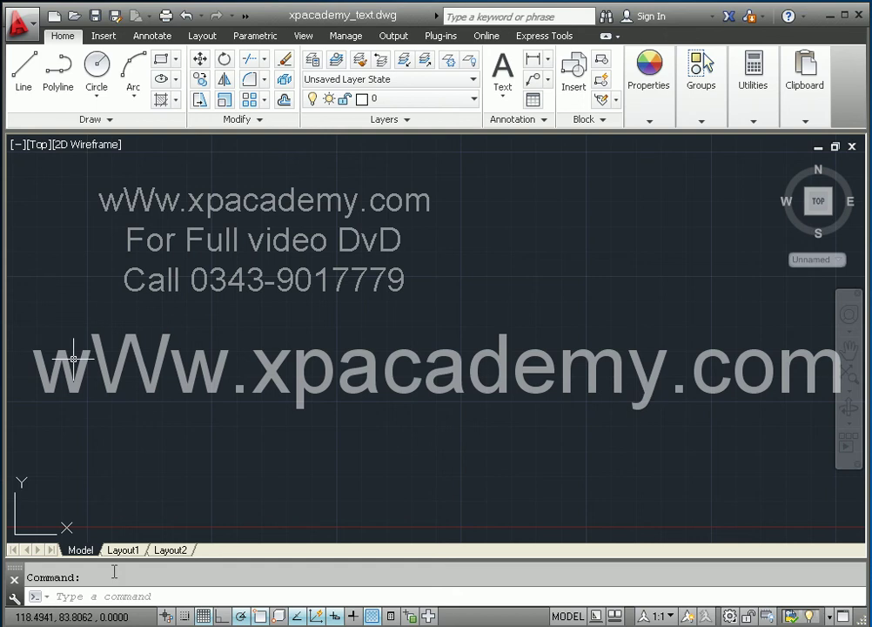
{"action": "left_click", "coordinate": [16, 576]}
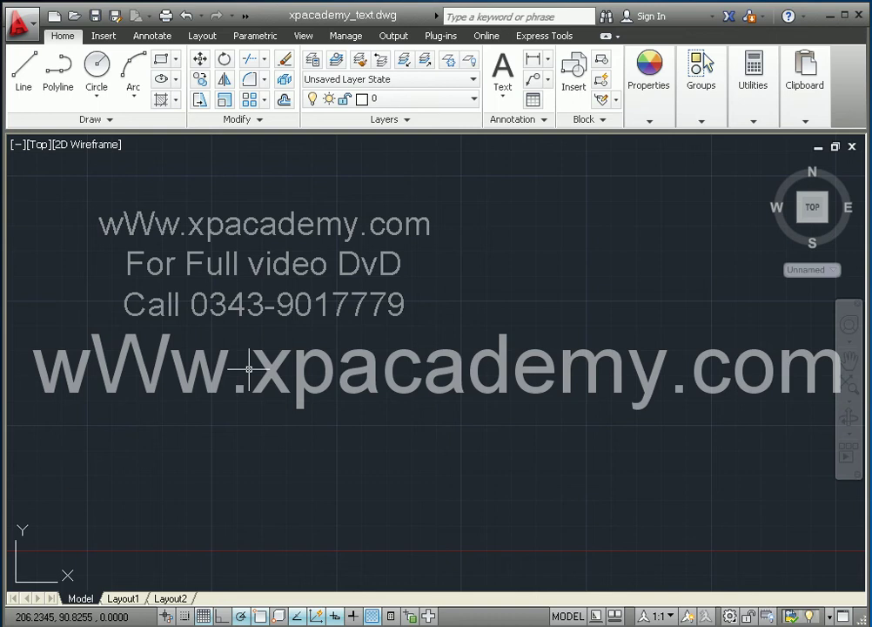
{"action": "key", "text": "ctrl+9"}
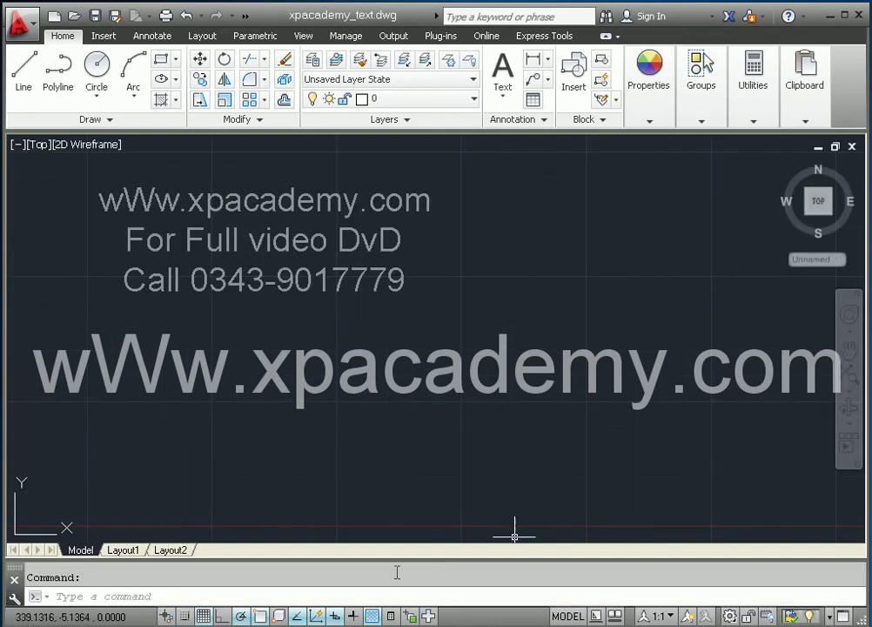
{"action": "left_click", "coordinate": [14, 578]}
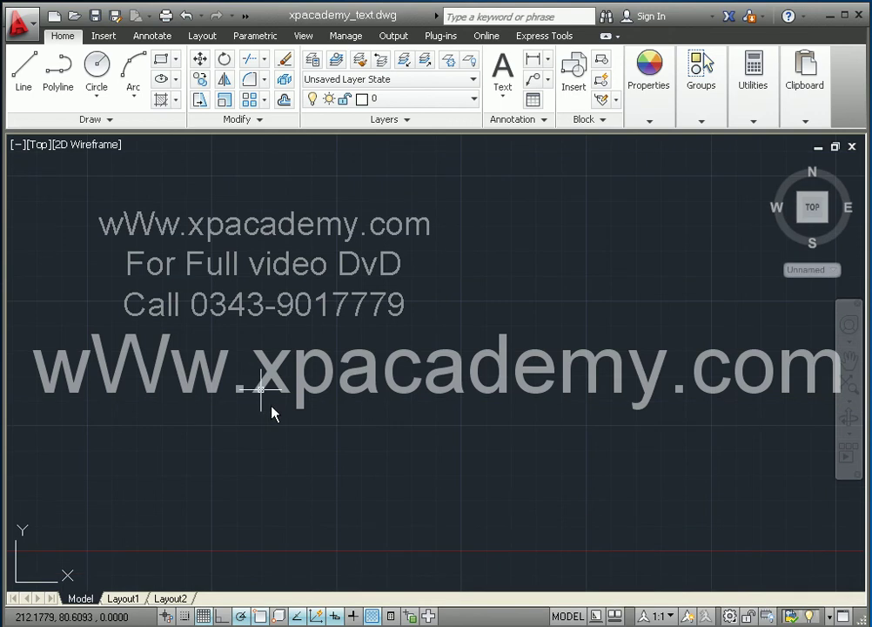
{"action": "key", "text": "ctrl+9"}
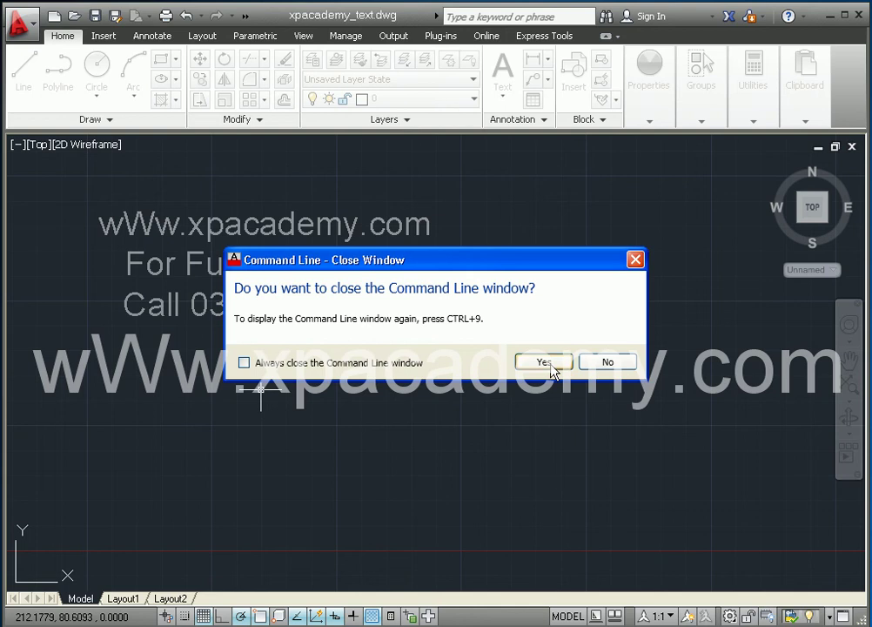
{"action": "left_click", "coordinate": [528, 360]}
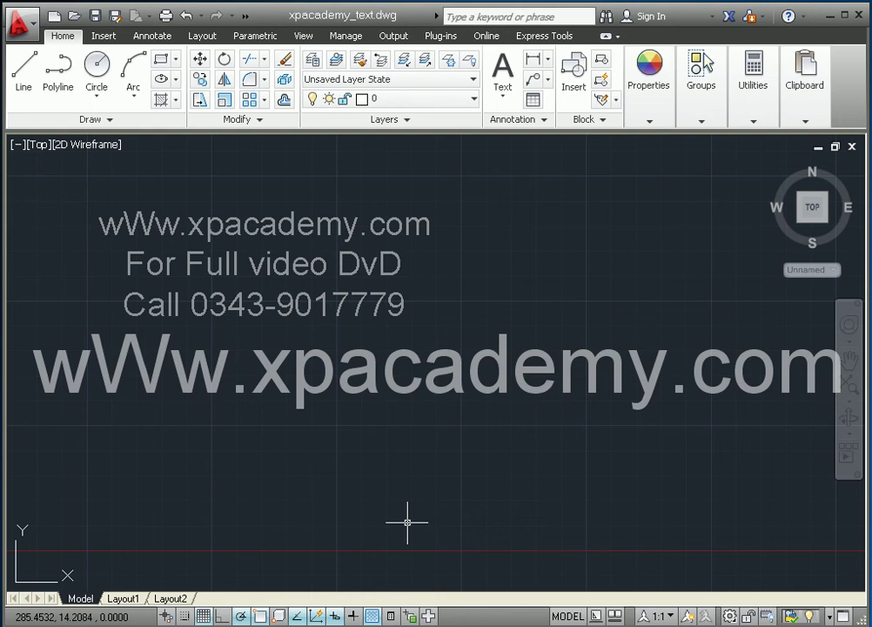
{"action": "left_click", "coordinate": [319, 466]}
{"action": "left_click", "coordinate": [301, 475]}
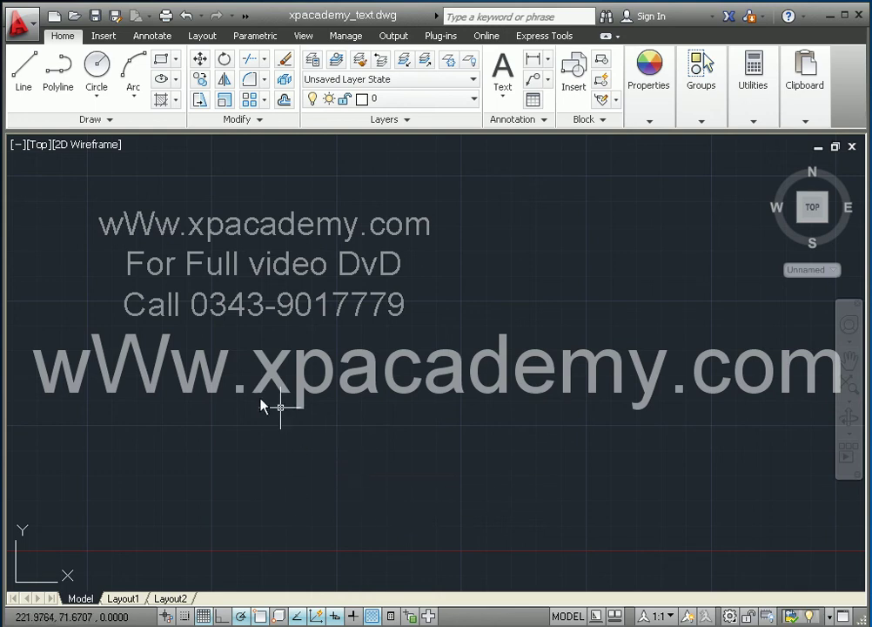
{"action": "key", "text": "ctrl+9"}
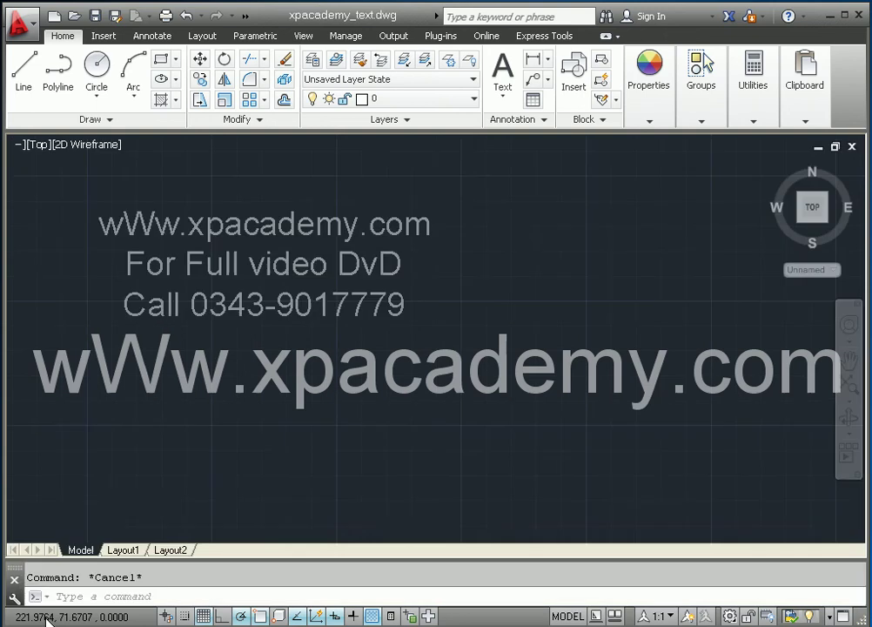
{"action": "key", "text": "ctrl+9"}
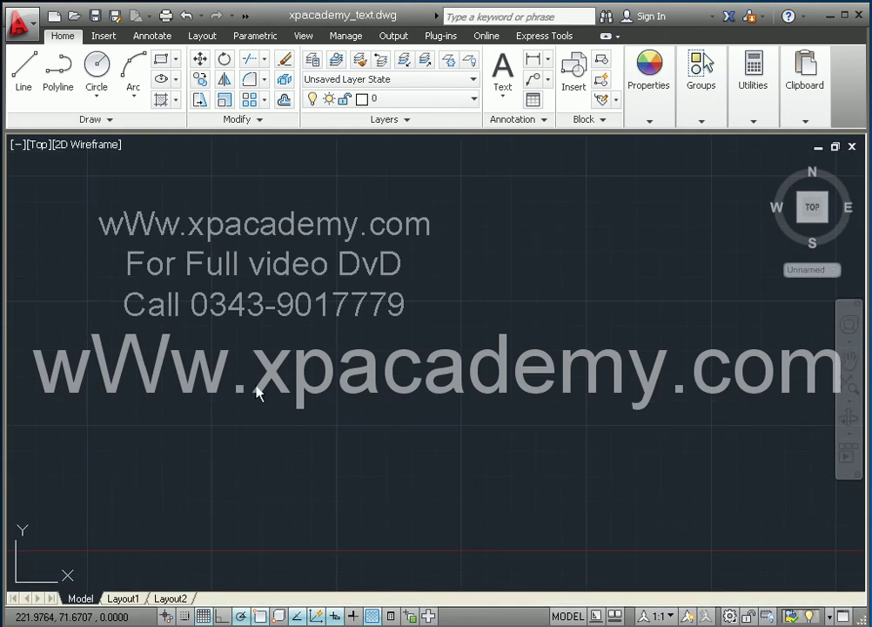
{"action": "key", "text": "ctrl+9"}
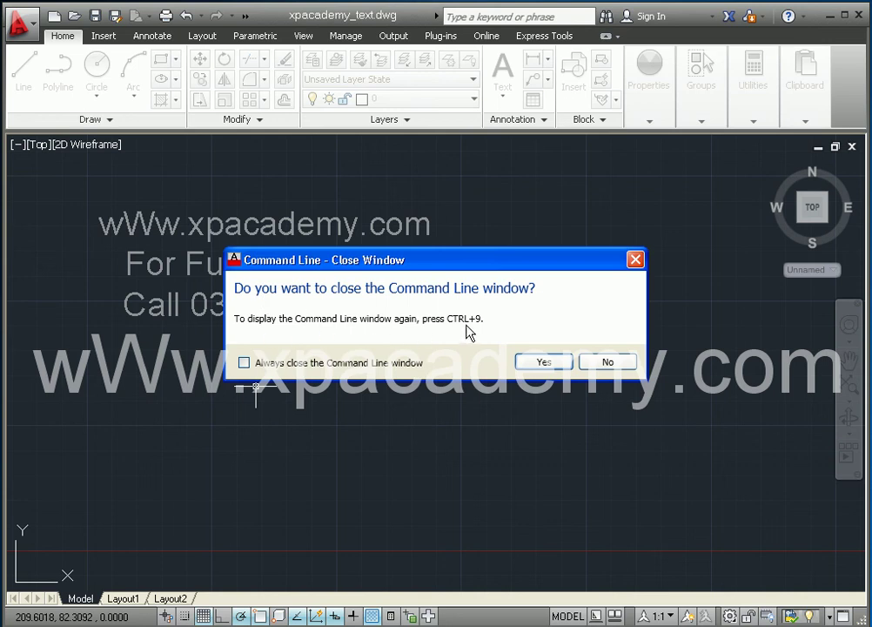
{"action": "left_click", "coordinate": [546, 362]}
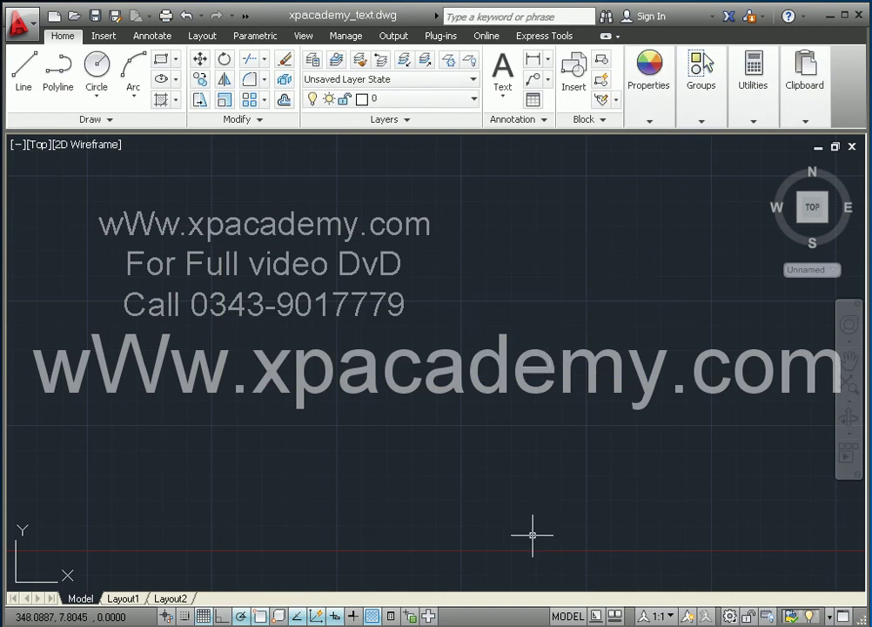
Turn the command line window back on with the Command Line toggle in the View tab's Palettes panel.
{"action": "left_click", "coordinate": [306, 38]}
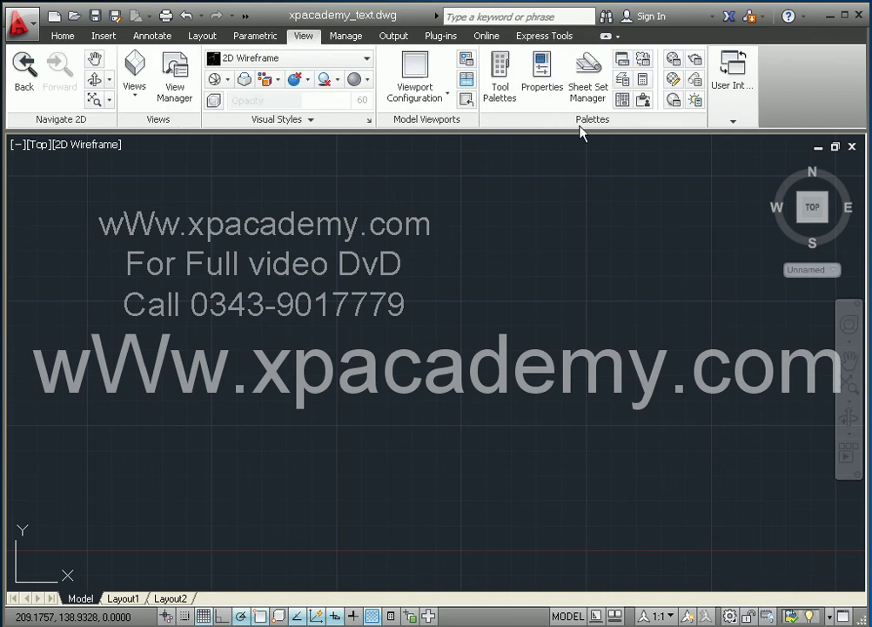
{"action": "left_click", "coordinate": [623, 61]}
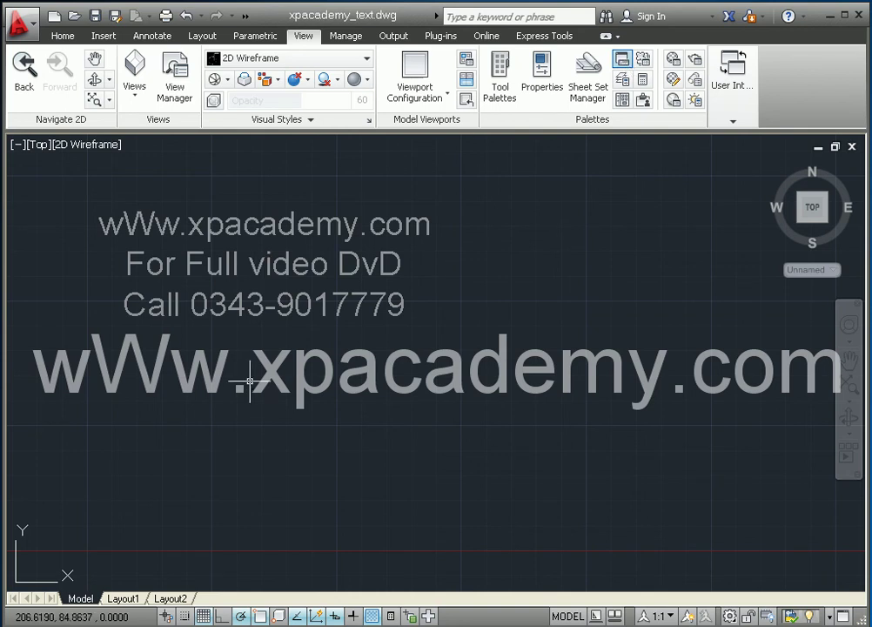